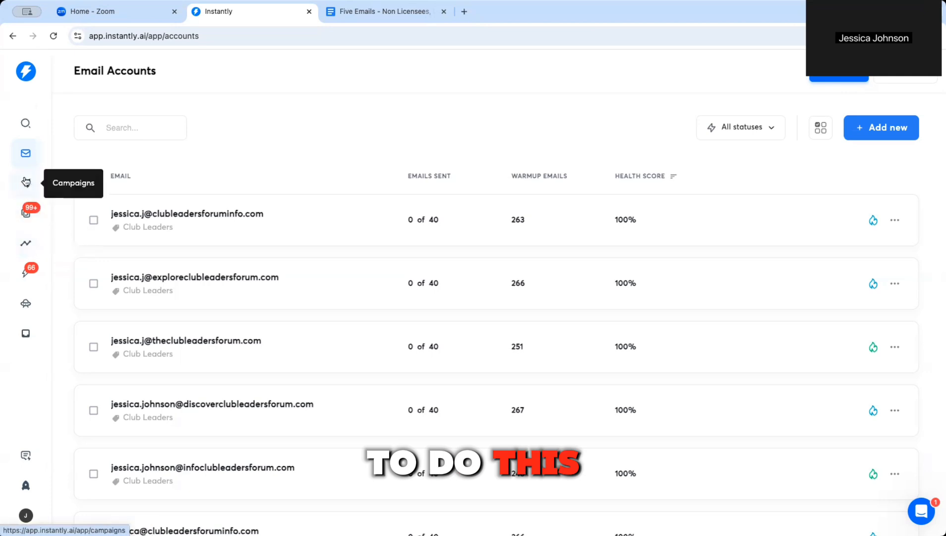
# Step: Go to the Campaigns list and start a new campaign
pyautogui.click(28, 184)
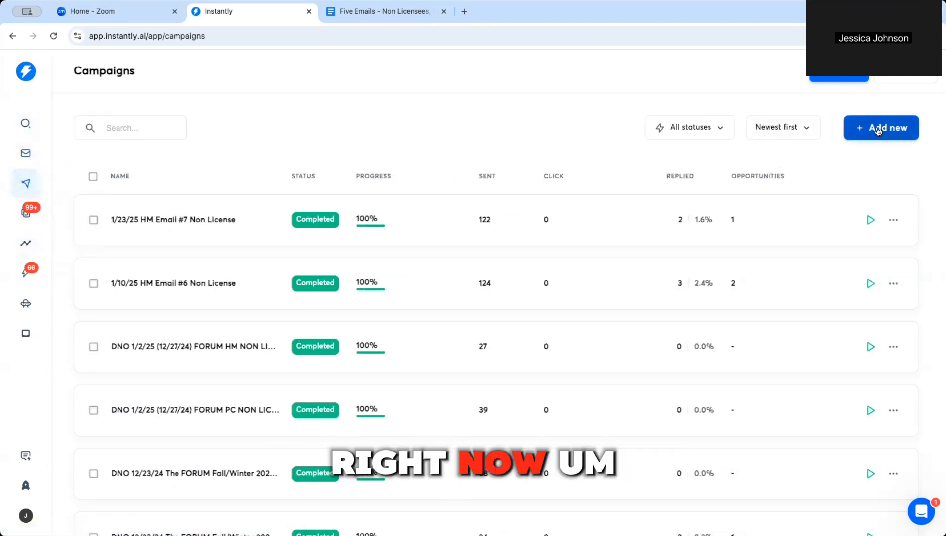
pyautogui.scroll(-10, 404, 408)
pyautogui.scroll(-5, 405, 408)
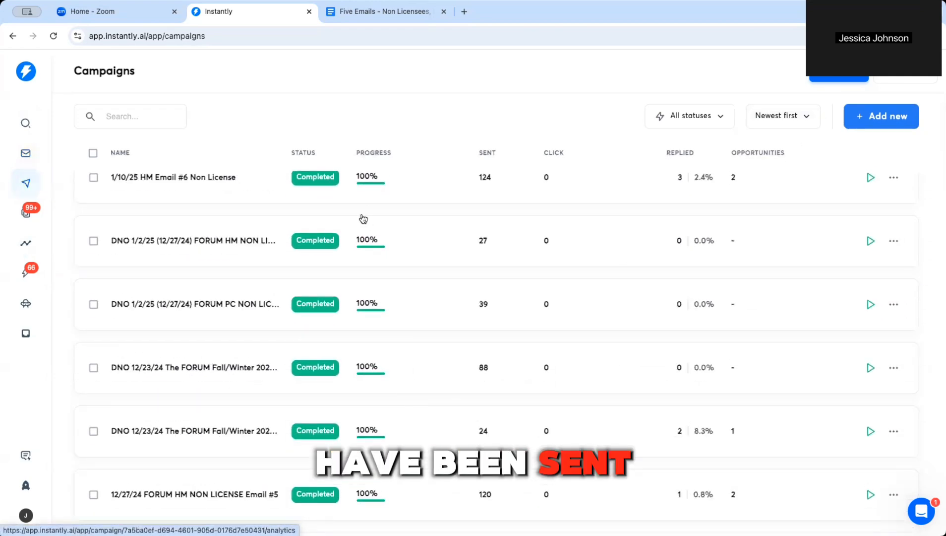
pyautogui.click(856, 117)
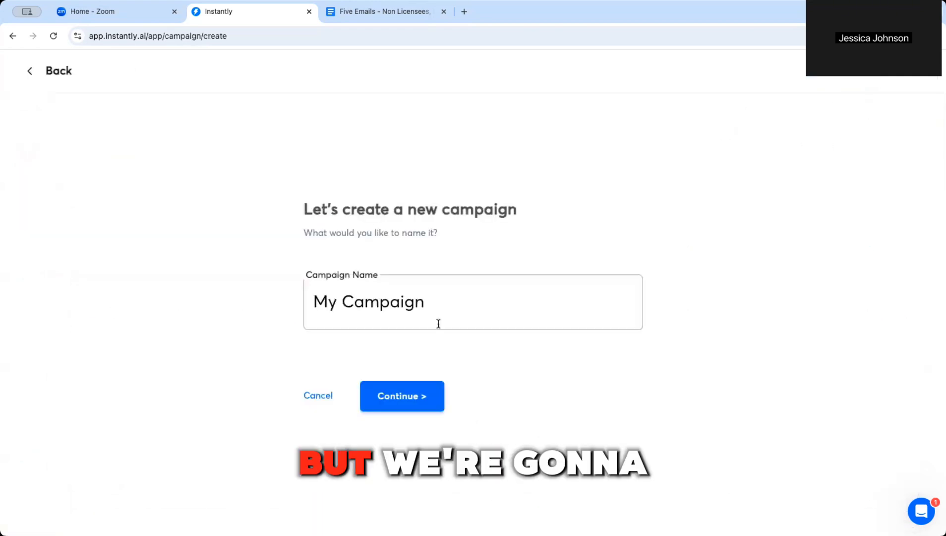
# Step: Replace the default name with '1/28/25 Campaign Name Email #1 - Audience Non-Local'
pyautogui.doubleClick(394, 307)
pyautogui.click(394, 306)
pyautogui.tripleClick(394, 306)
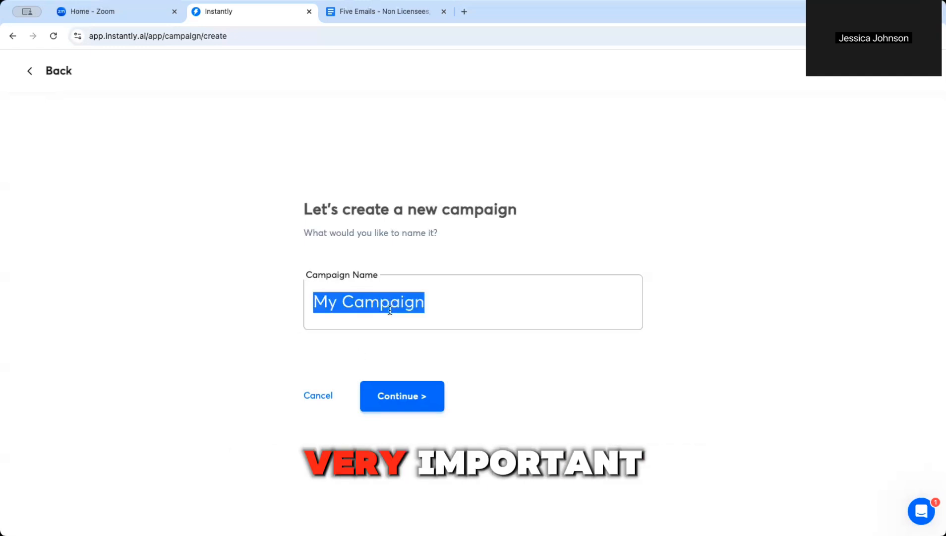
pyautogui.write('1/28')
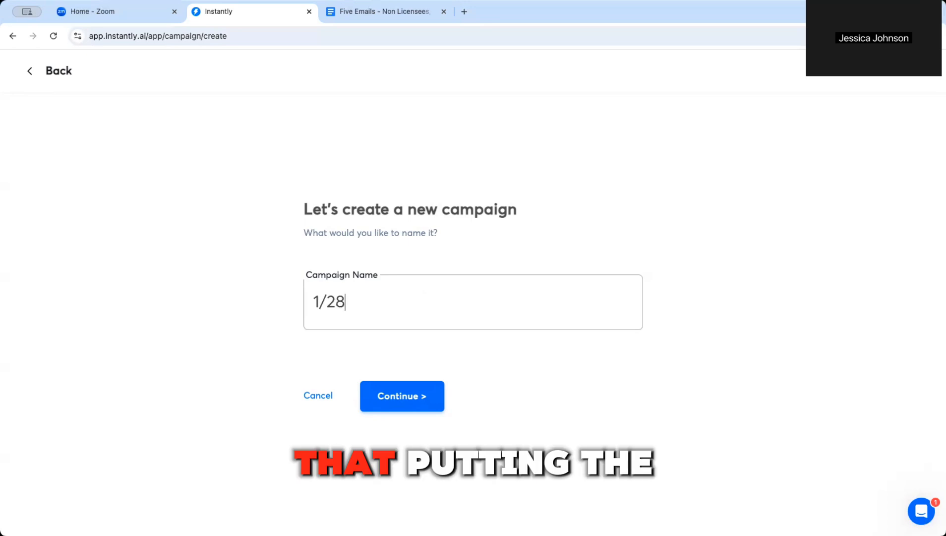
pyautogui.write('/25 ')
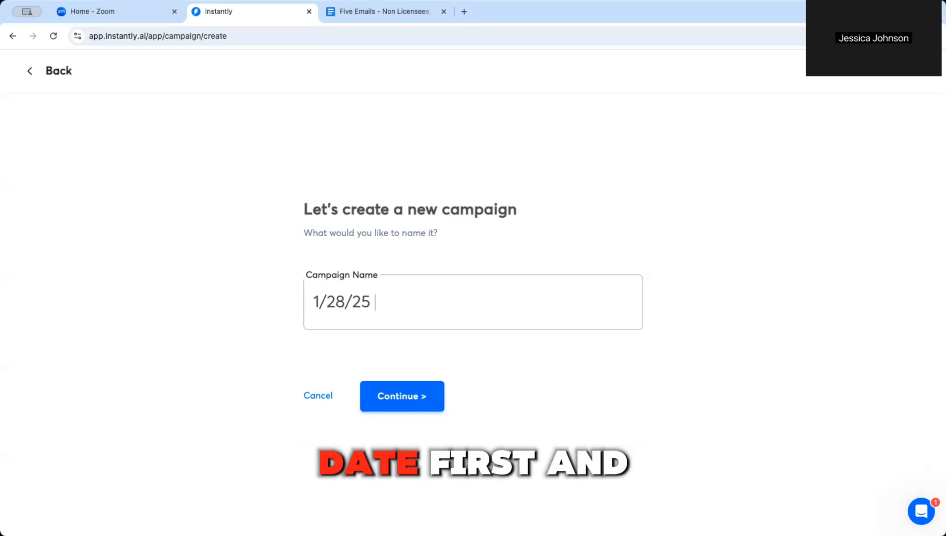
pyautogui.write('Camp')
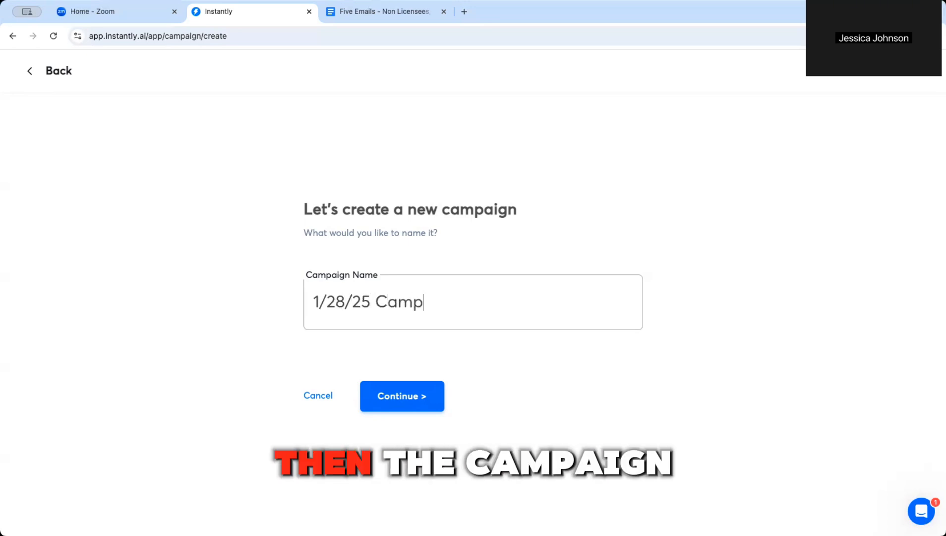
pyautogui.write('aign Name')
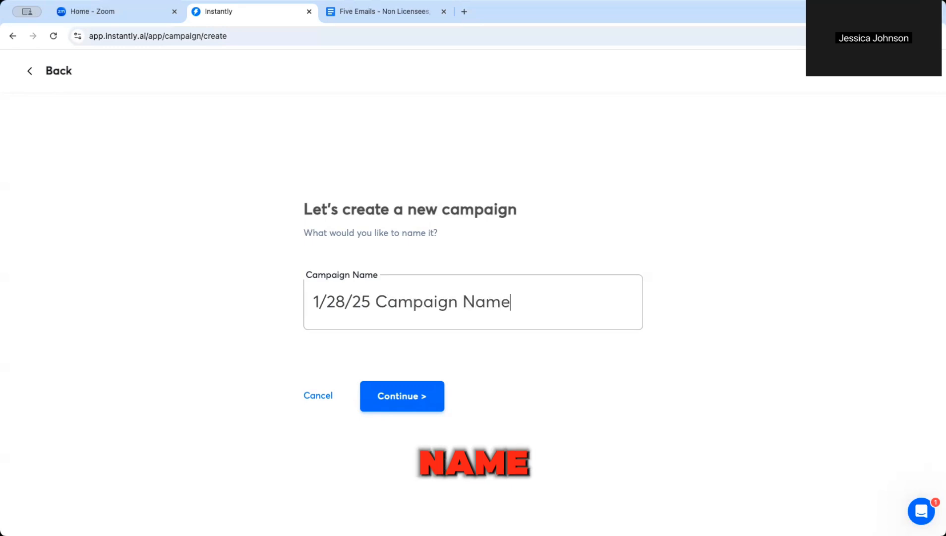
pyautogui.write(' Email')
pyautogui.press('BackSpace')
pyautogui.write('#')
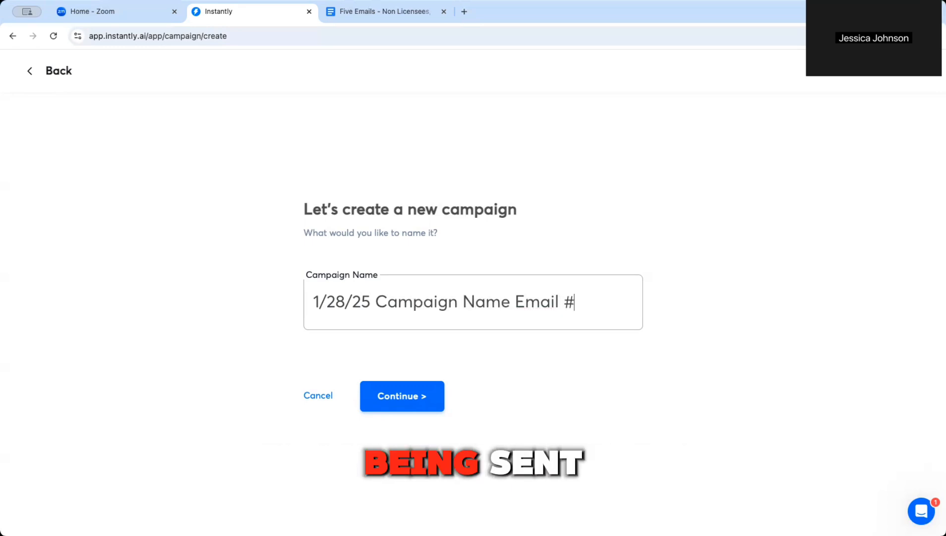
pyautogui.write('1 - Audience ')
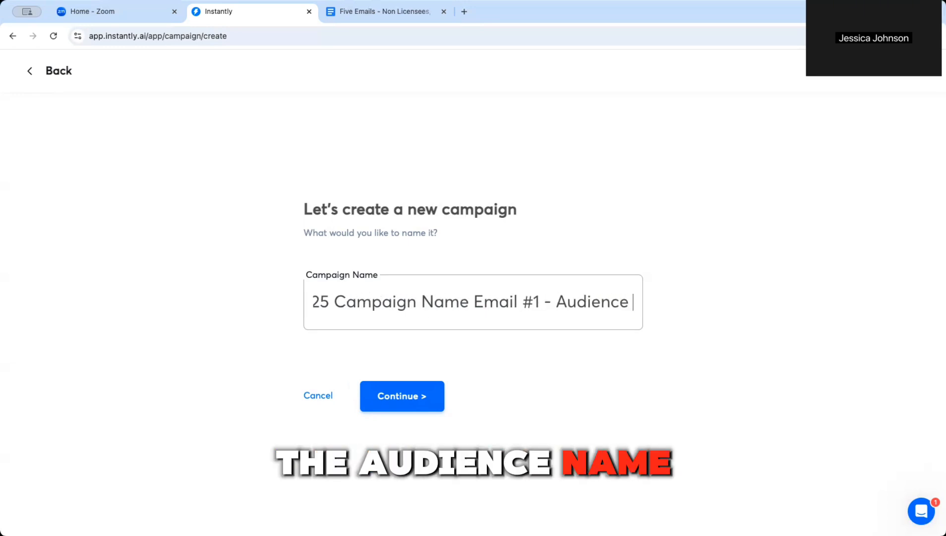
pyautogui.write('Non-')
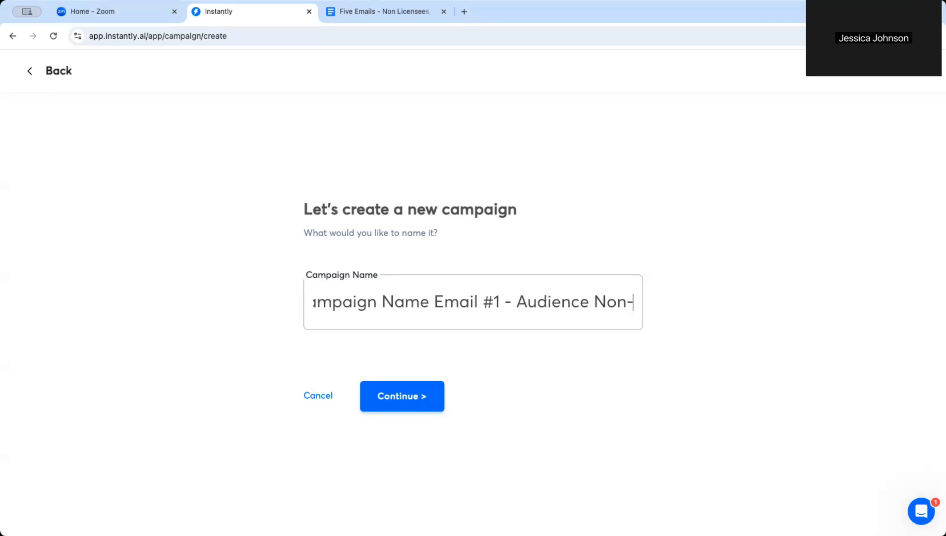
pyautogui.write('Local')
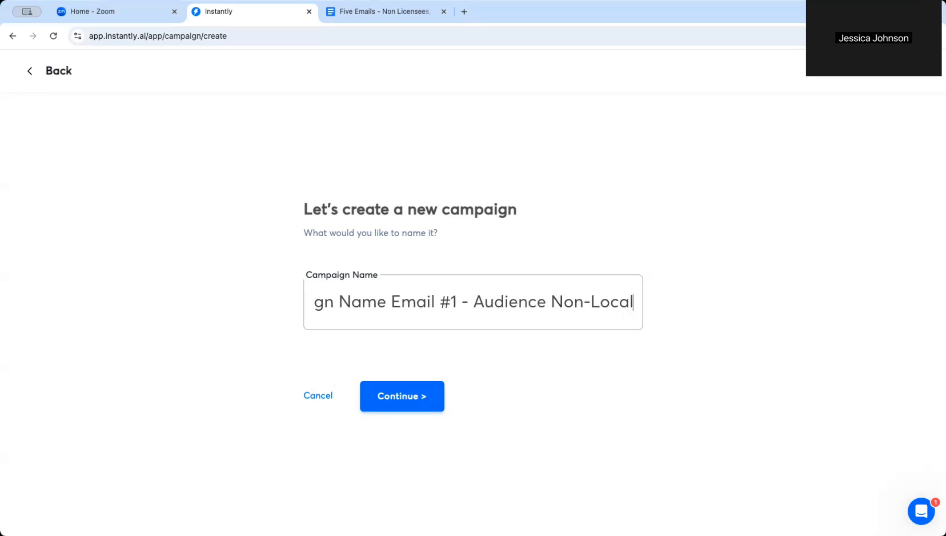
# Step: Create the campaign, then reopen it from the Campaigns list to see its Draft analytics
pyautogui.click(381, 401)
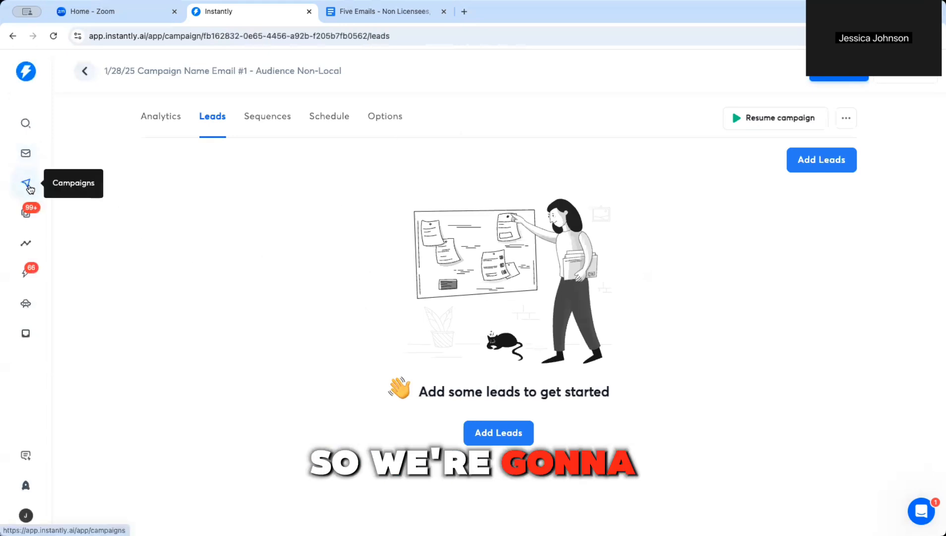
pyautogui.click(27, 185)
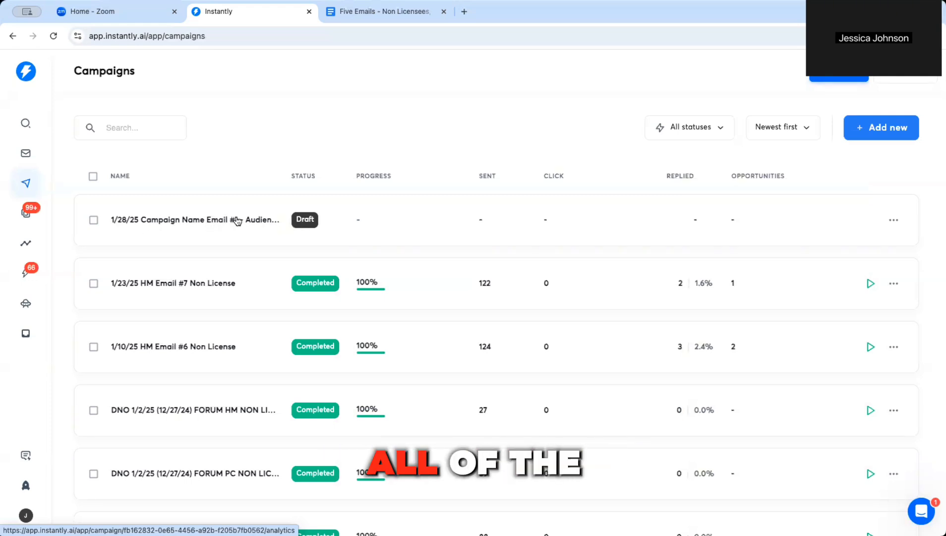
pyautogui.click(894, 220)
pyautogui.click(896, 222)
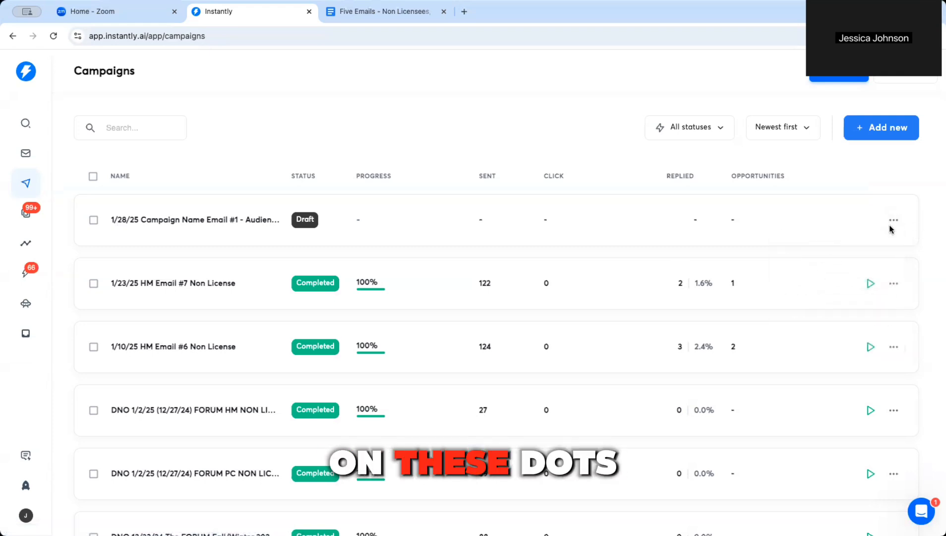
pyautogui.click(895, 221)
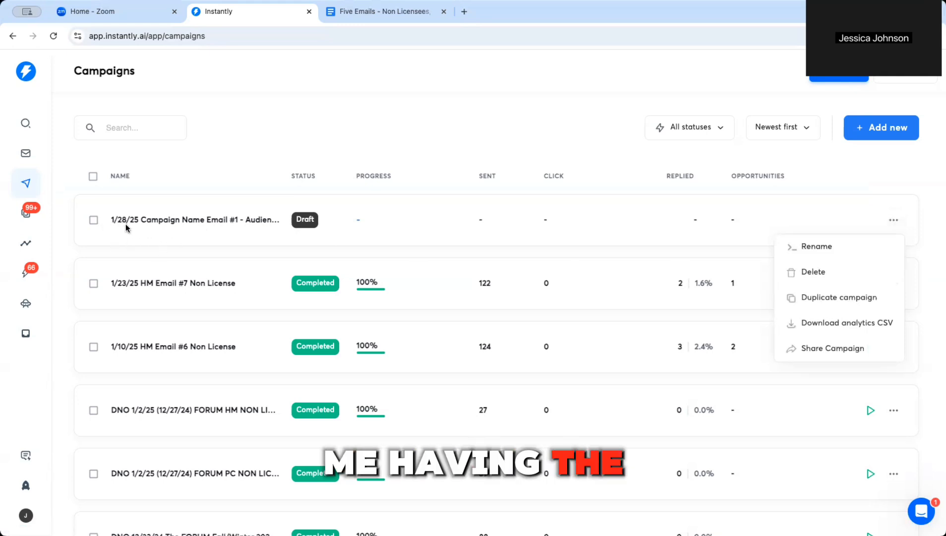
pyautogui.click(154, 221)
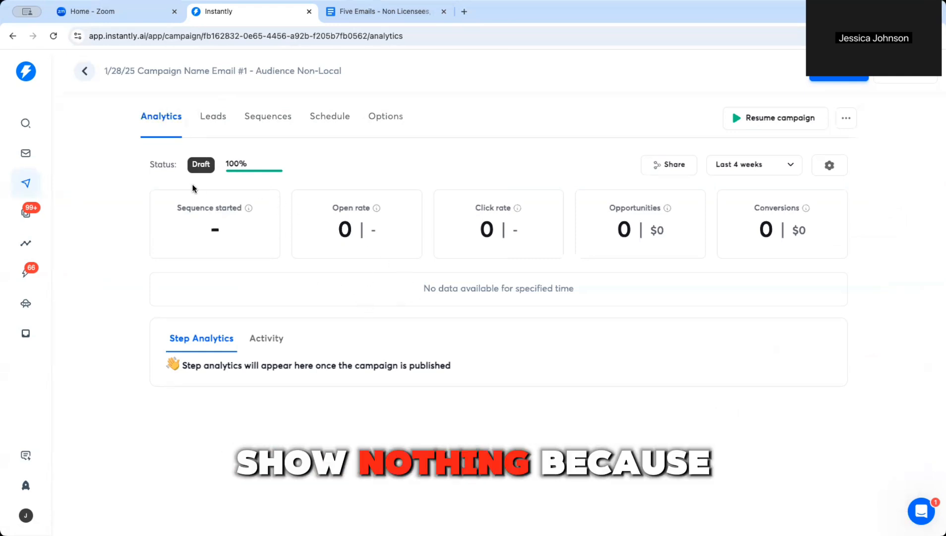
# Step: Browse the campaign's Leads, Sequences, Schedule and Options tabs, ending on the empty Leads page
pyautogui.click(211, 118)
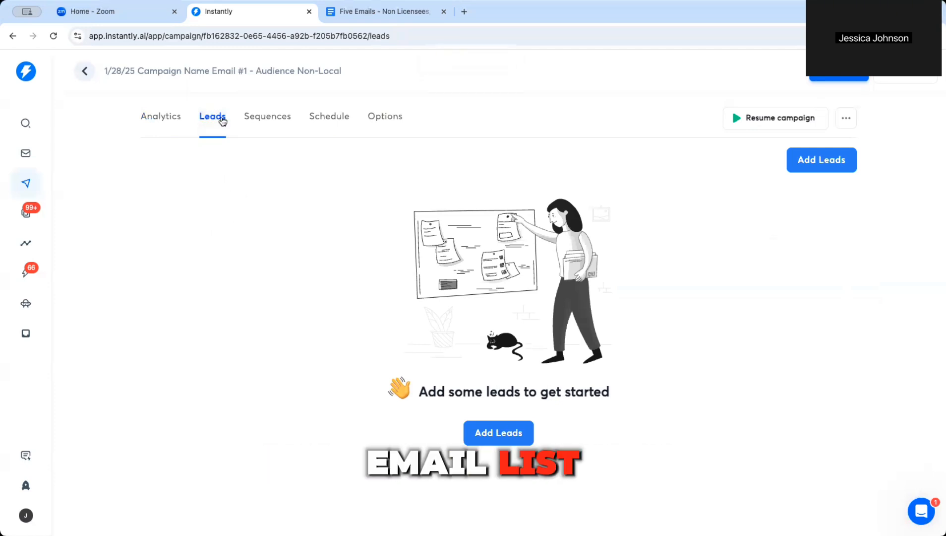
pyautogui.click(254, 118)
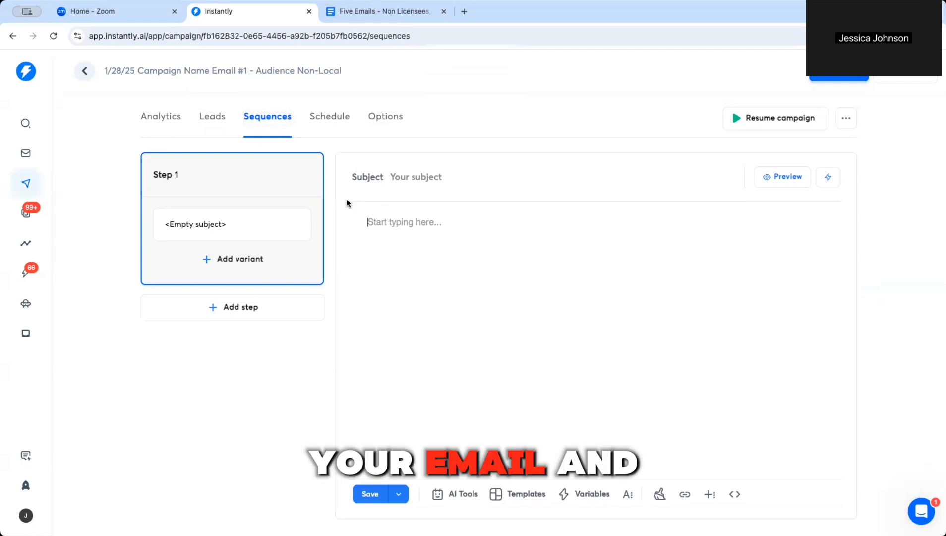
pyautogui.click(314, 117)
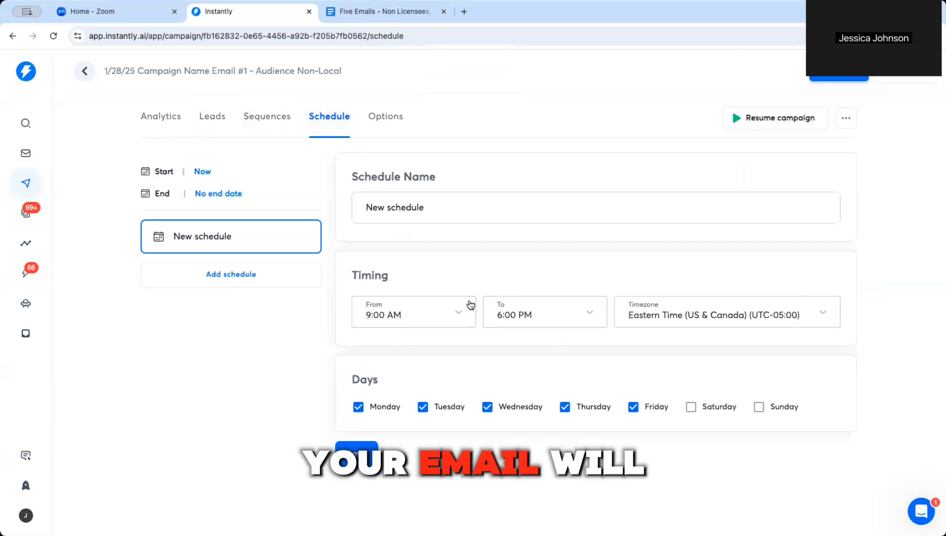
pyautogui.click(385, 116)
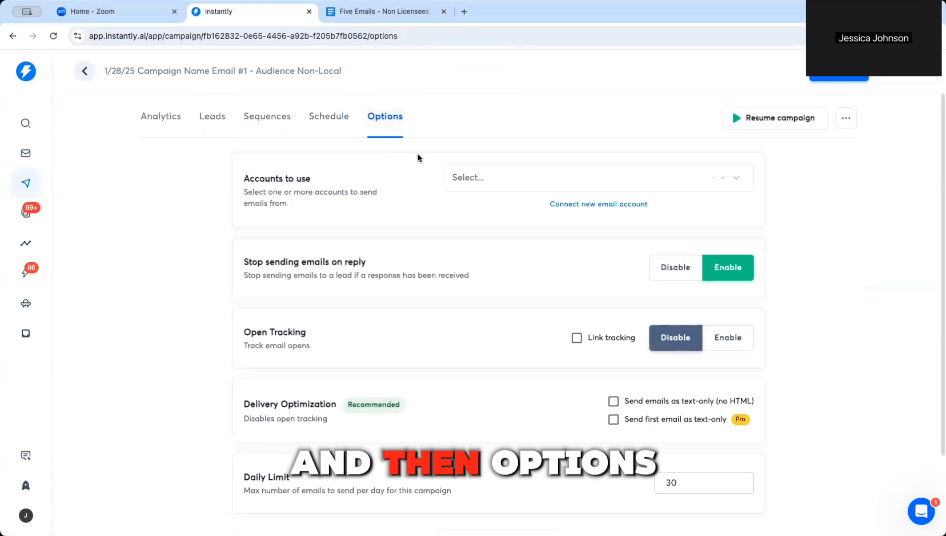
pyautogui.scroll(-2, 490, 342)
pyautogui.scroll(2, 486, 344)
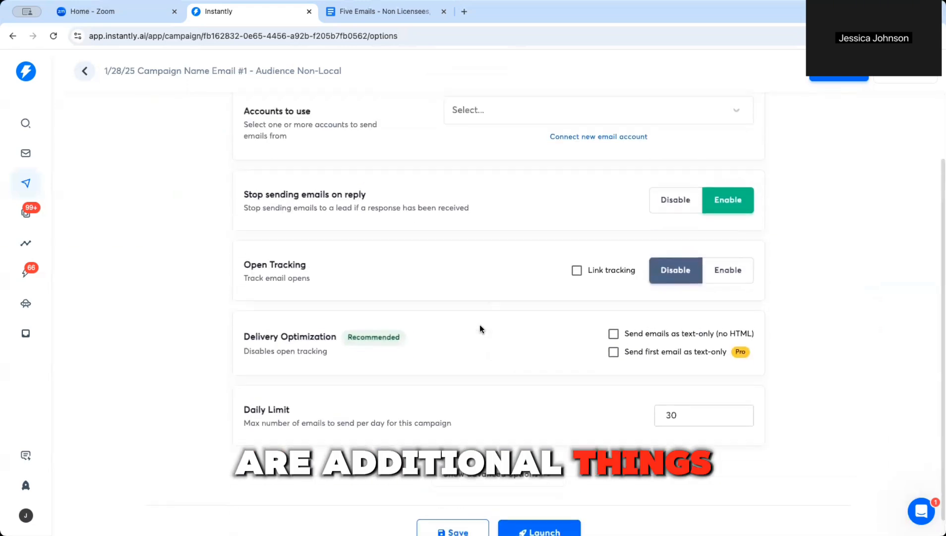
pyautogui.click(260, 118)
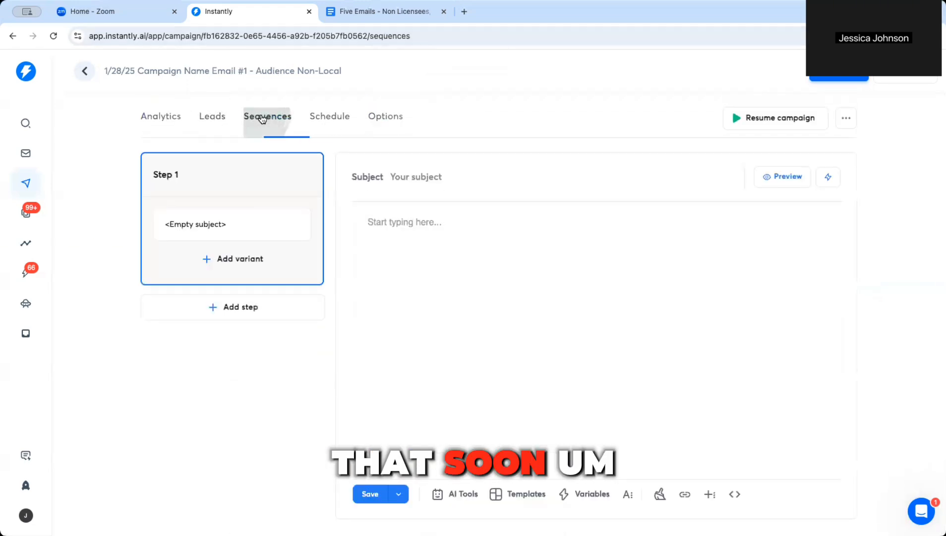
pyautogui.click(217, 120)
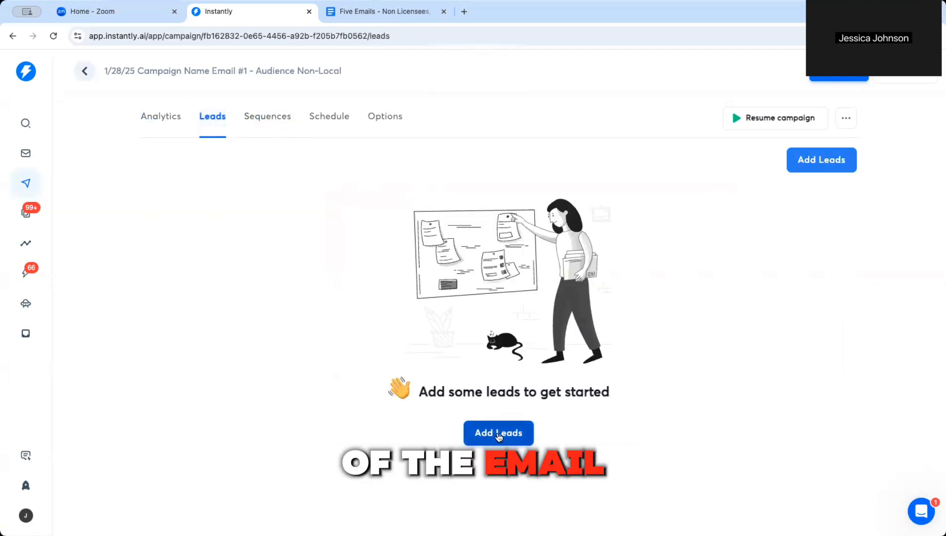
# Step: Add leads by CSV import, uploading Renewal List Emails Sent.csv
pyautogui.click(498, 433)
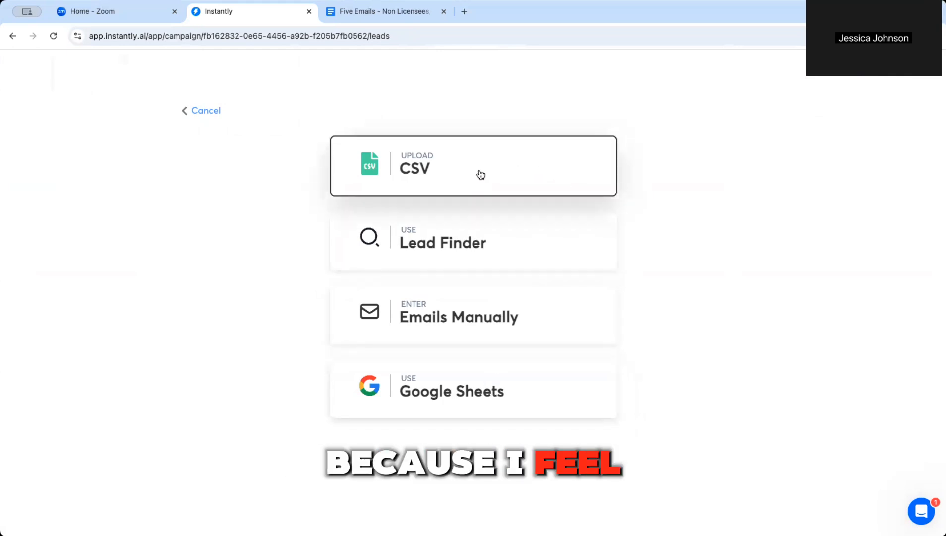
pyautogui.click(428, 170)
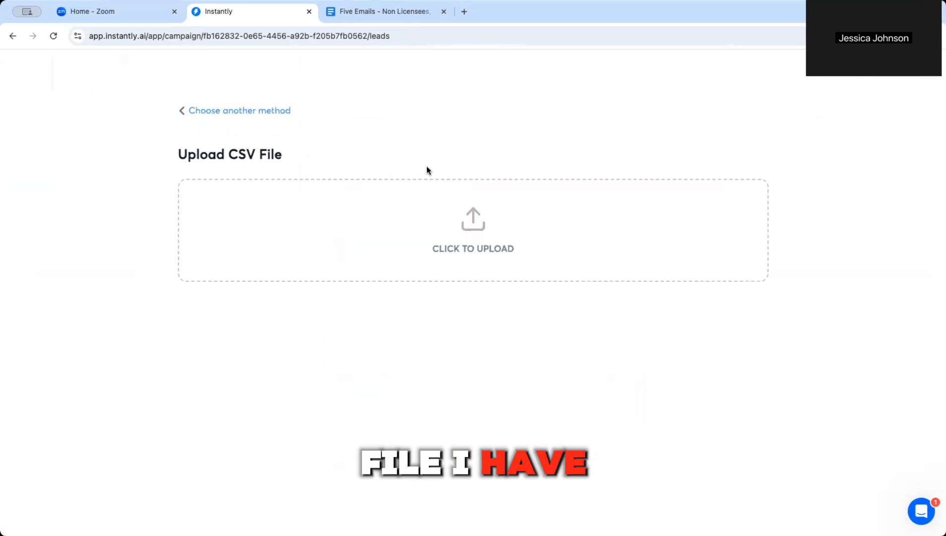
pyautogui.click(469, 232)
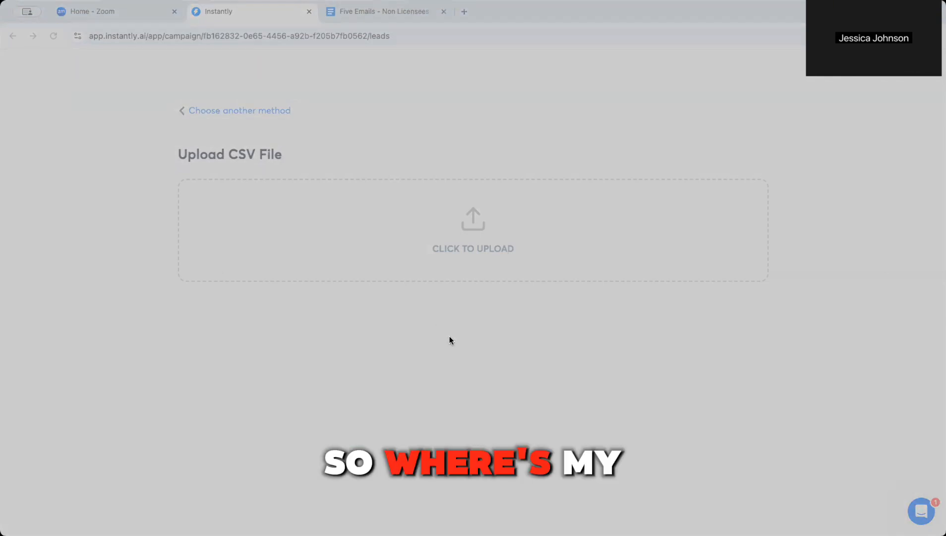
pyautogui.click(613, 375)
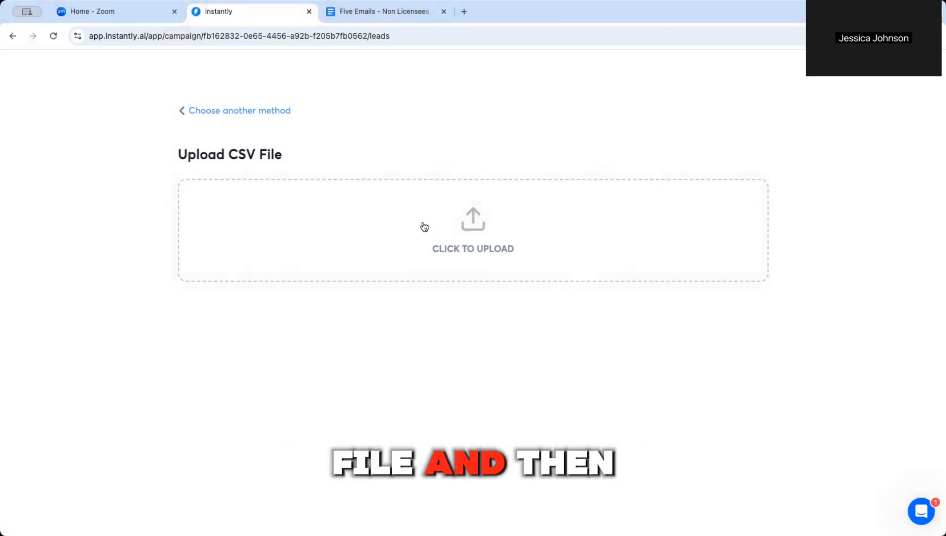
pyautogui.click(473, 216)
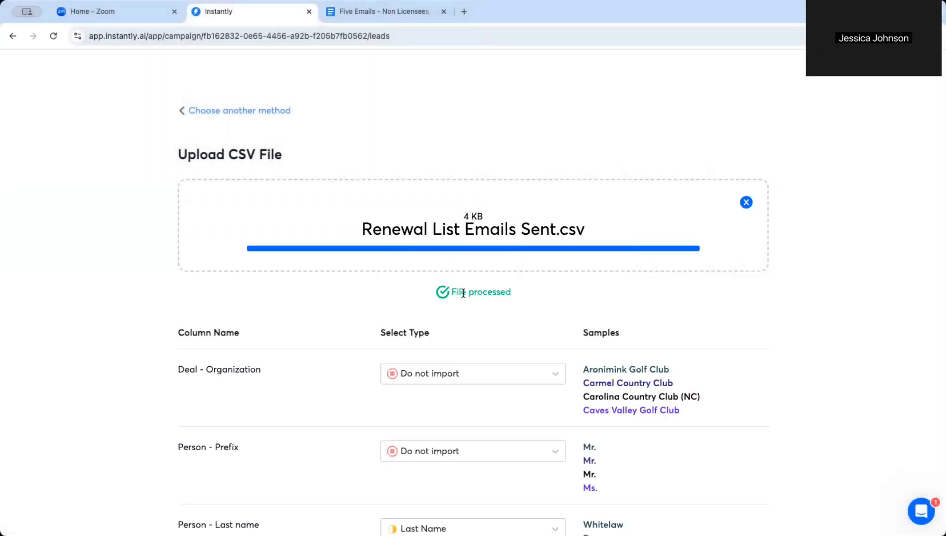
# Step: Review the column mappings and set the Person - Prefix column to Custom Variable
pyautogui.scroll(-3, 470, 304)
pyautogui.scroll(-2, 520, 278)
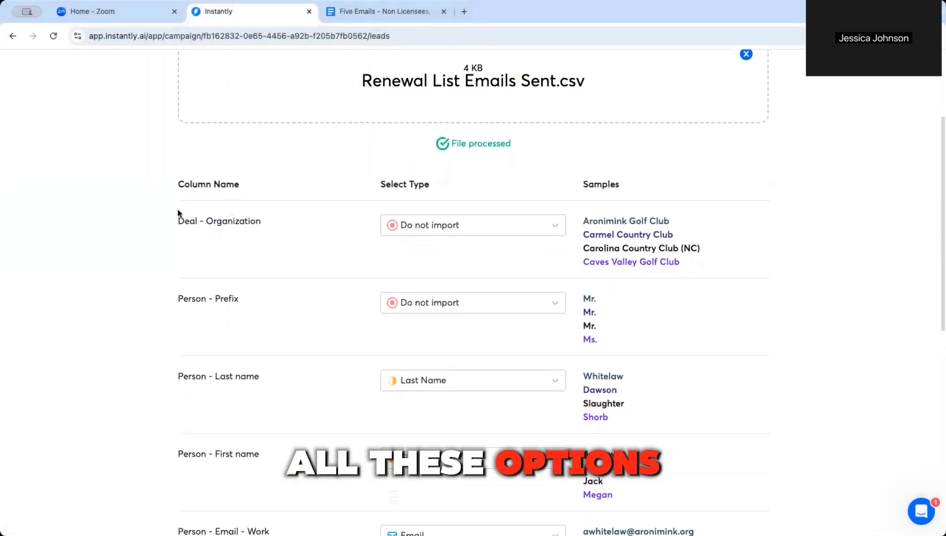
pyautogui.moveTo(177, 220); pyautogui.dragTo(704, 254)
pyautogui.click(704, 254)
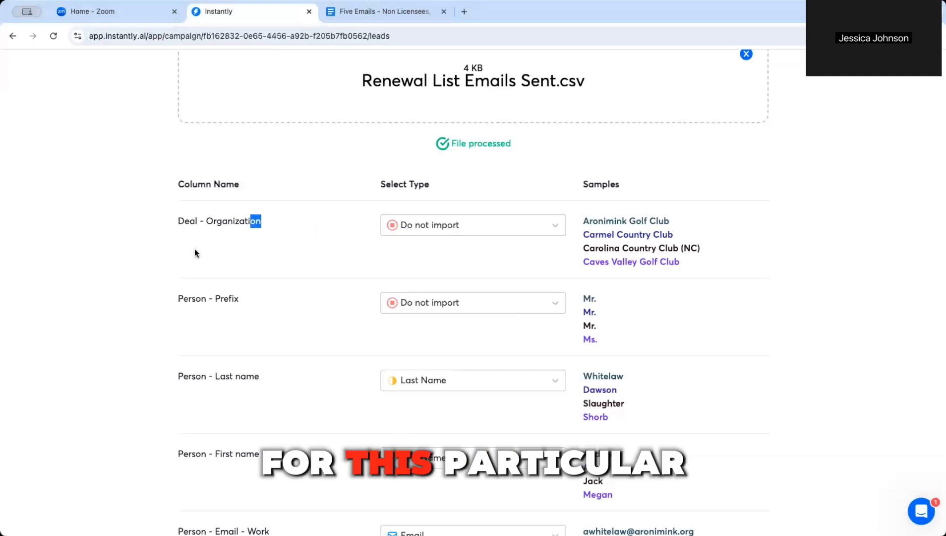
pyautogui.moveTo(169, 223); pyautogui.dragTo(266, 229)
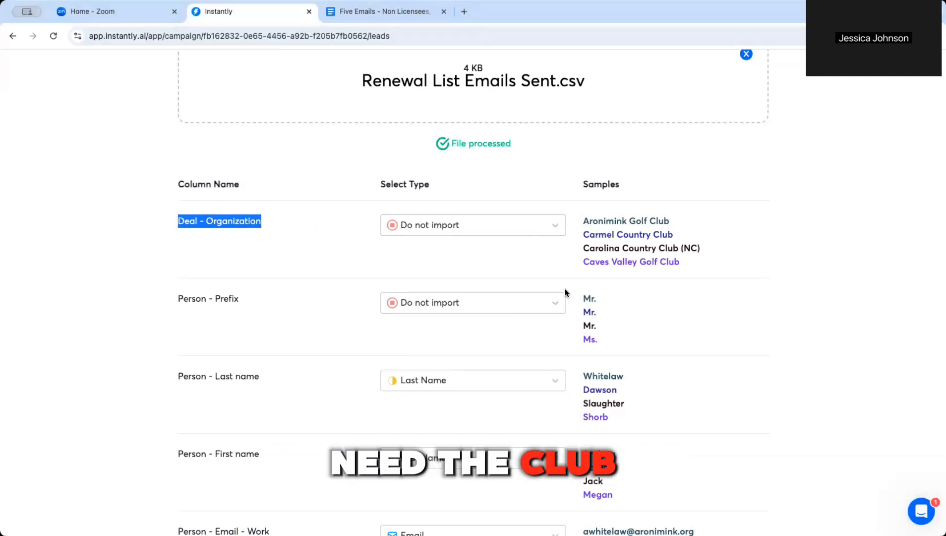
pyautogui.click(401, 302)
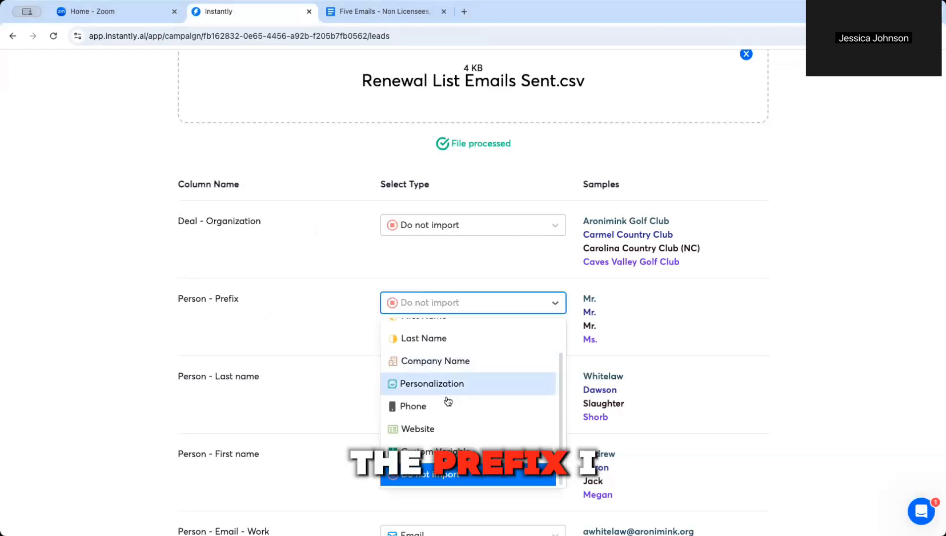
pyautogui.click(431, 451)
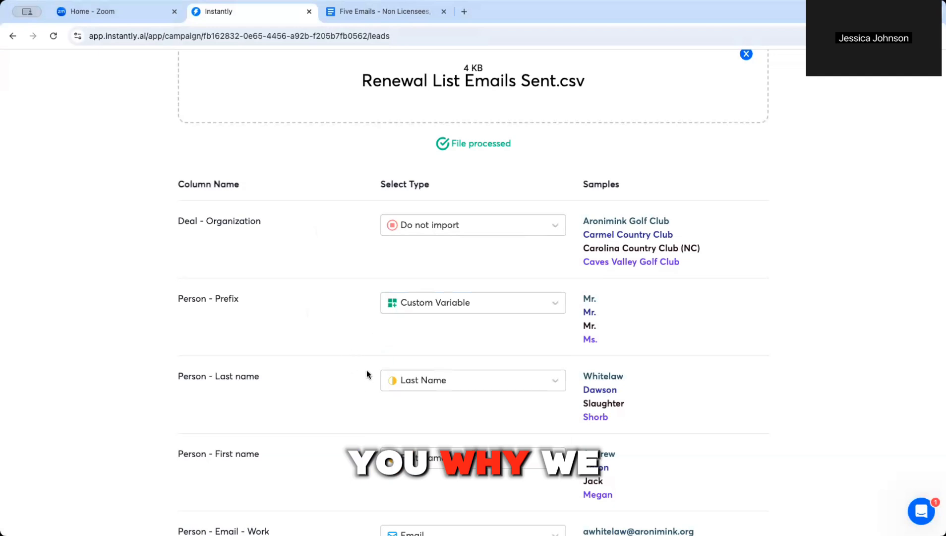
pyautogui.scroll(-3, 367, 375)
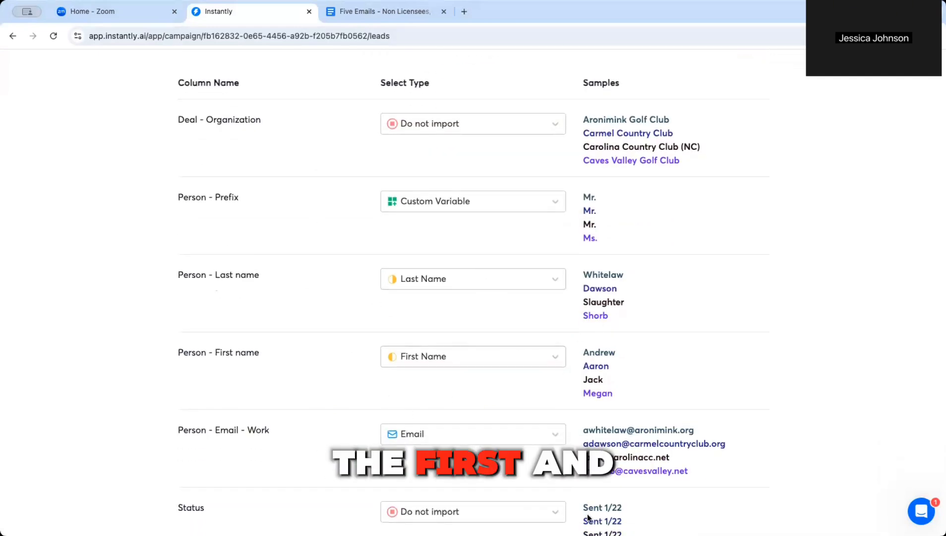
pyautogui.scroll(-5, 558, 440)
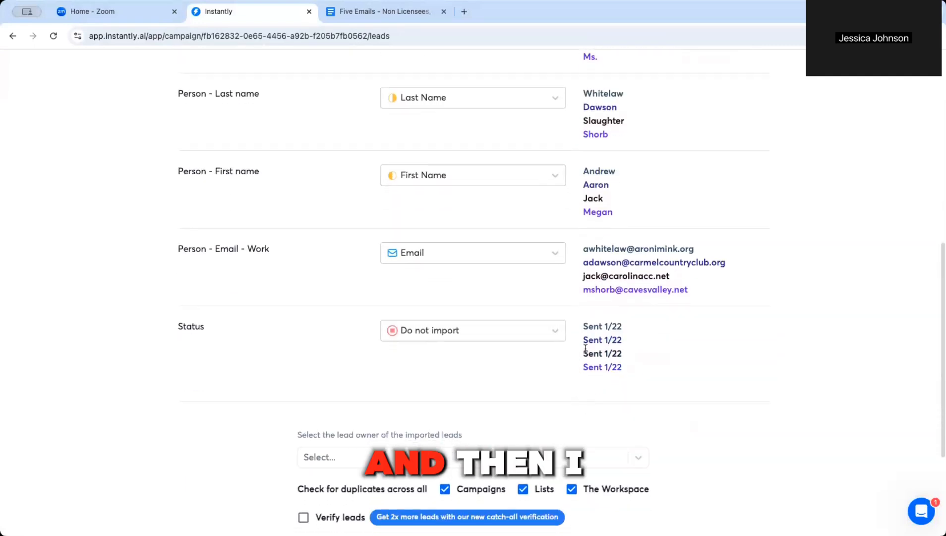
pyautogui.moveTo(175, 326); pyautogui.dragTo(634, 380)
pyautogui.click(630, 375)
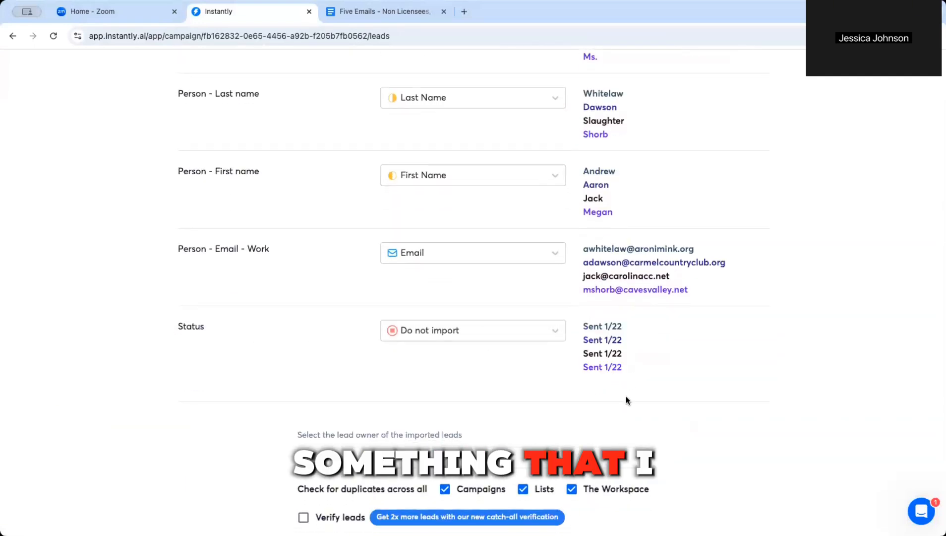
# Step: Turn off the duplicate checks for Campaigns, Lists and The Workspace
pyautogui.scroll(-2, 570, 400)
pyautogui.scroll(-3, 540, 402)
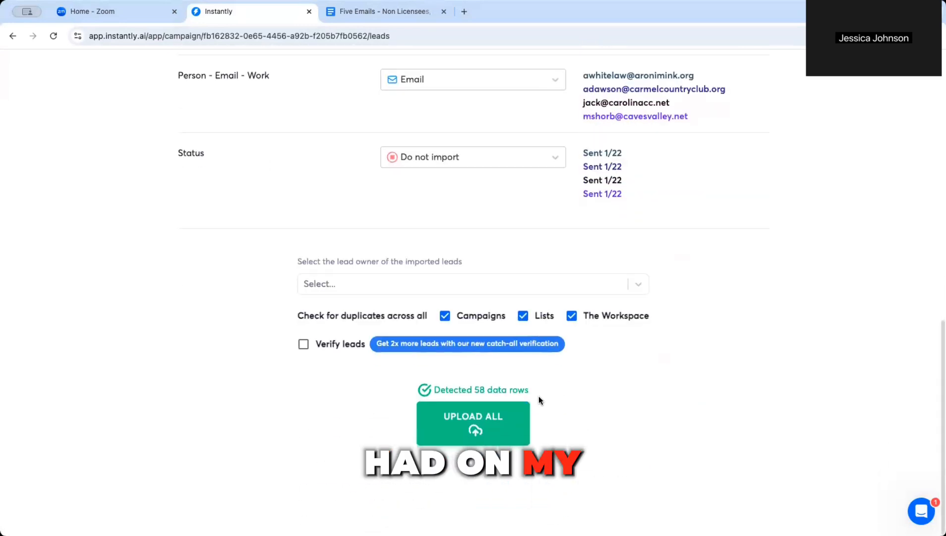
pyautogui.click(445, 318)
pyautogui.click(523, 317)
pyautogui.click(574, 318)
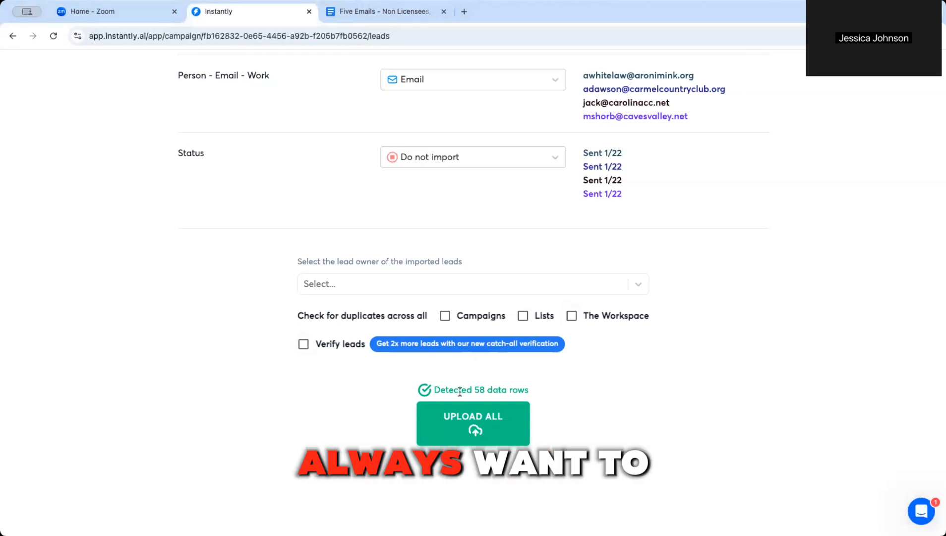
# Step: Upload all 58 detected rows, confirming the import of the 57 valid contacts
pyautogui.moveTo(434, 388); pyautogui.dragTo(538, 399)
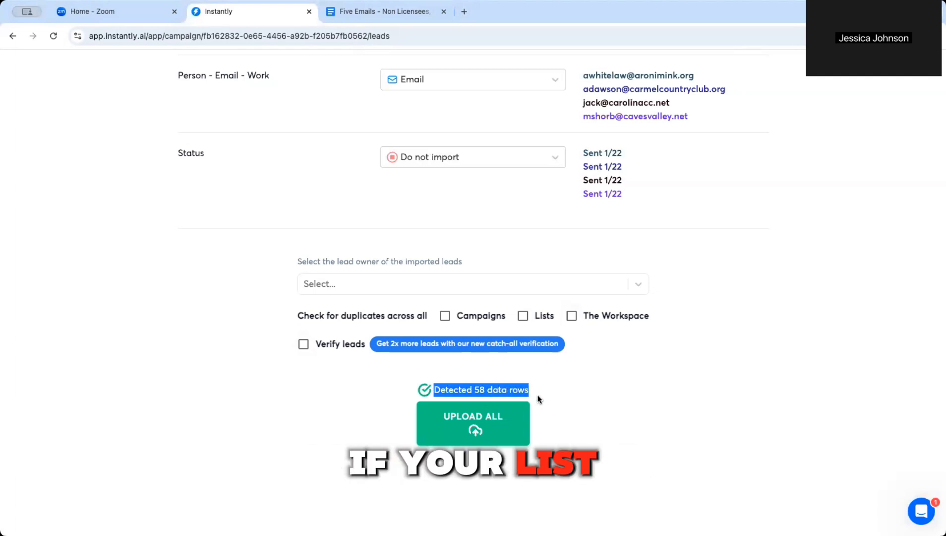
pyautogui.click(466, 386)
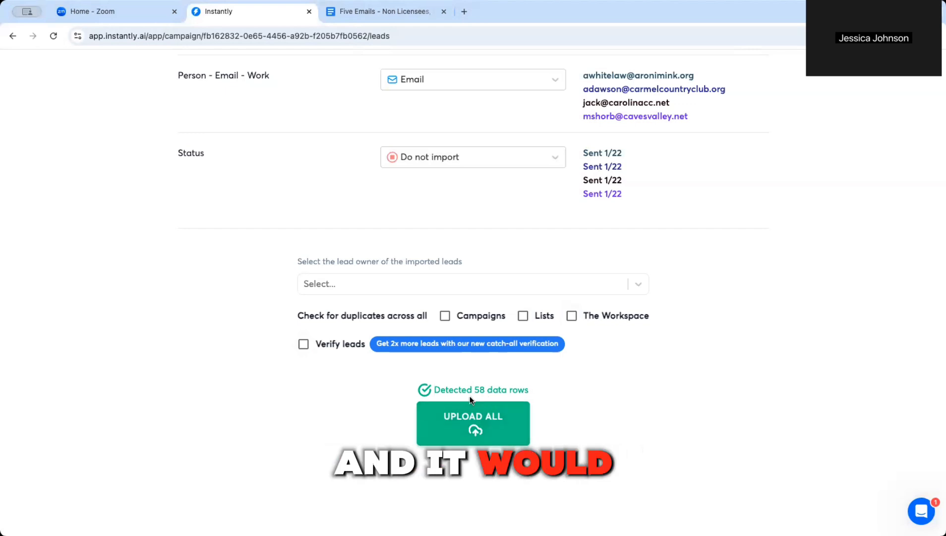
pyautogui.moveTo(474, 389); pyautogui.dragTo(479, 387)
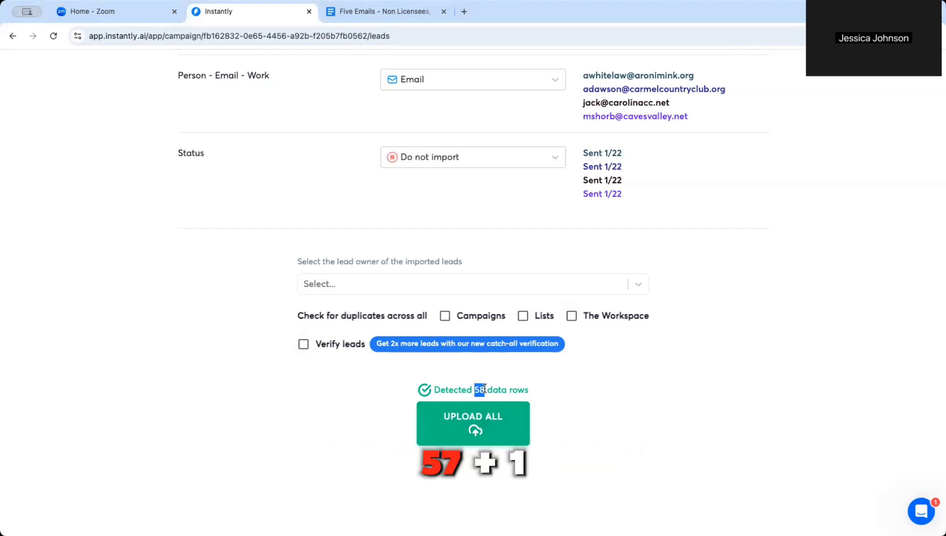
pyautogui.click(526, 390)
pyautogui.click(480, 428)
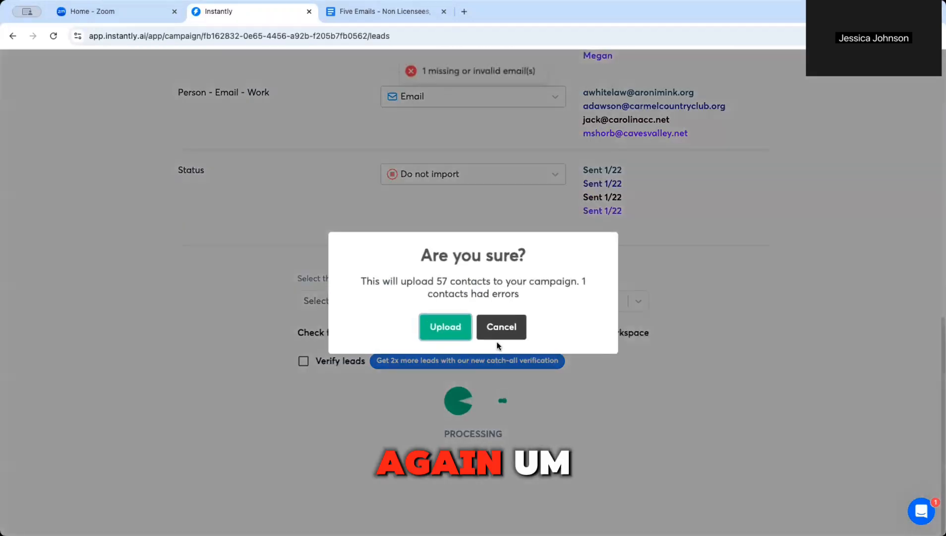
pyautogui.moveTo(580, 281); pyautogui.dragTo(593, 293)
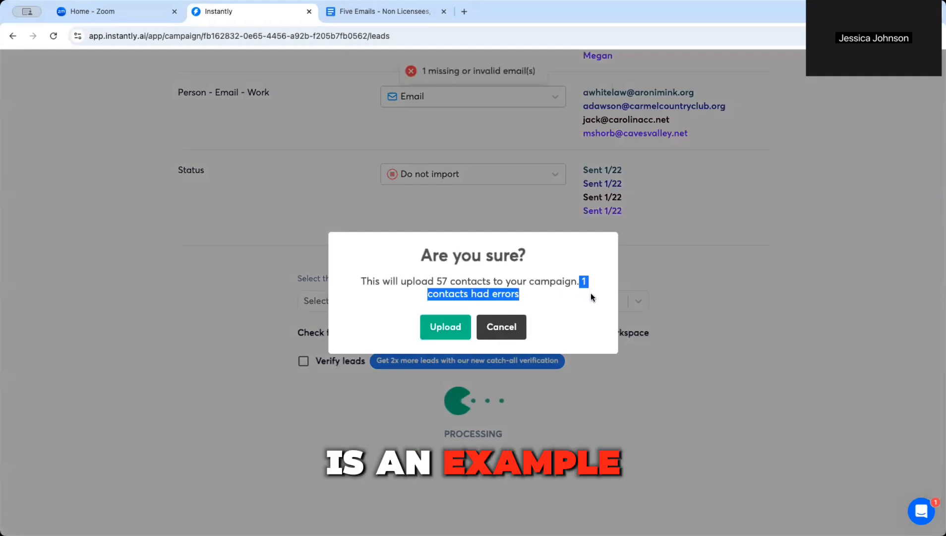
pyautogui.click(446, 326)
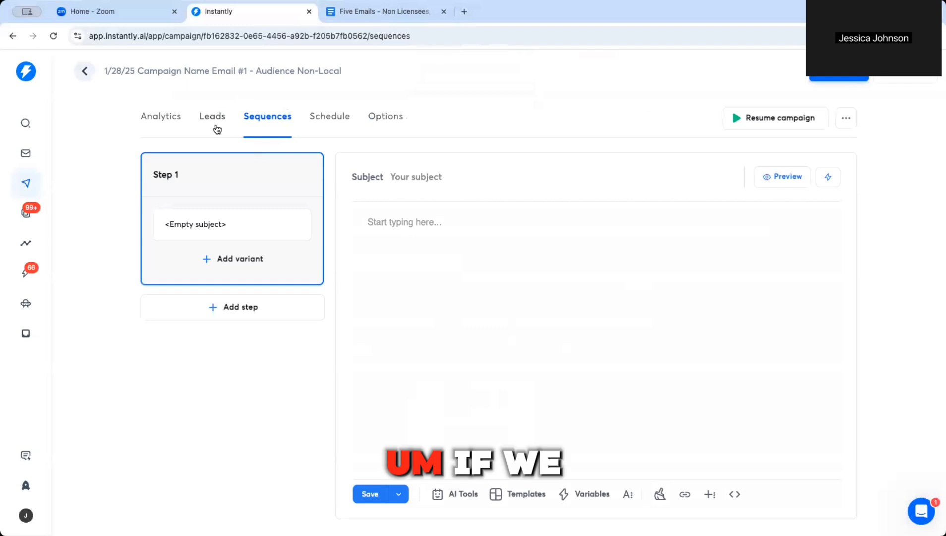
pyautogui.click(216, 128)
pyautogui.scroll(-3, 289, 312)
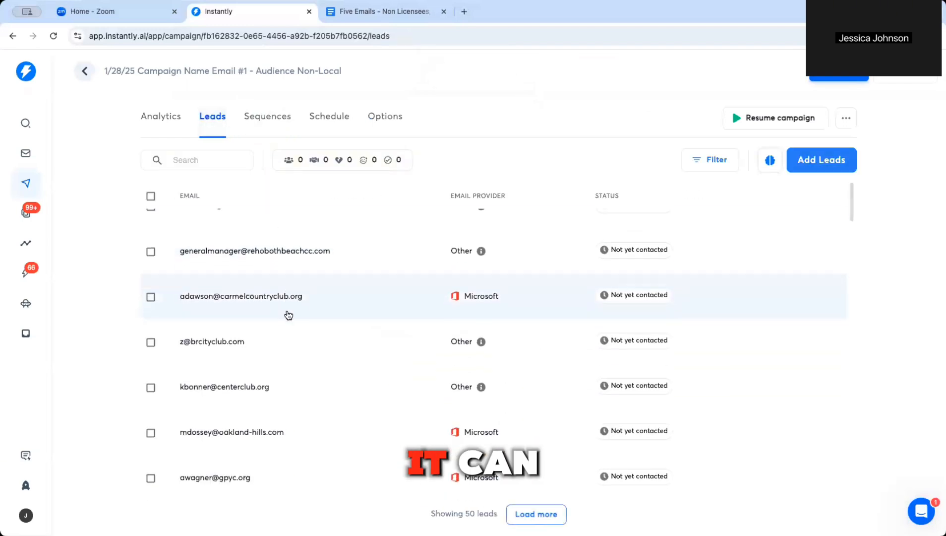
pyautogui.scroll(-15, 292, 332)
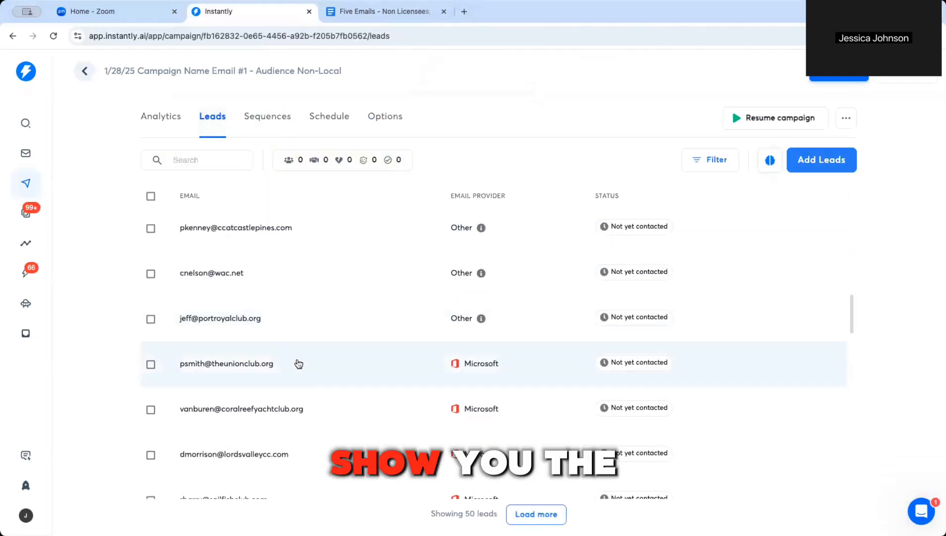
pyautogui.scroll(-10, 300, 370)
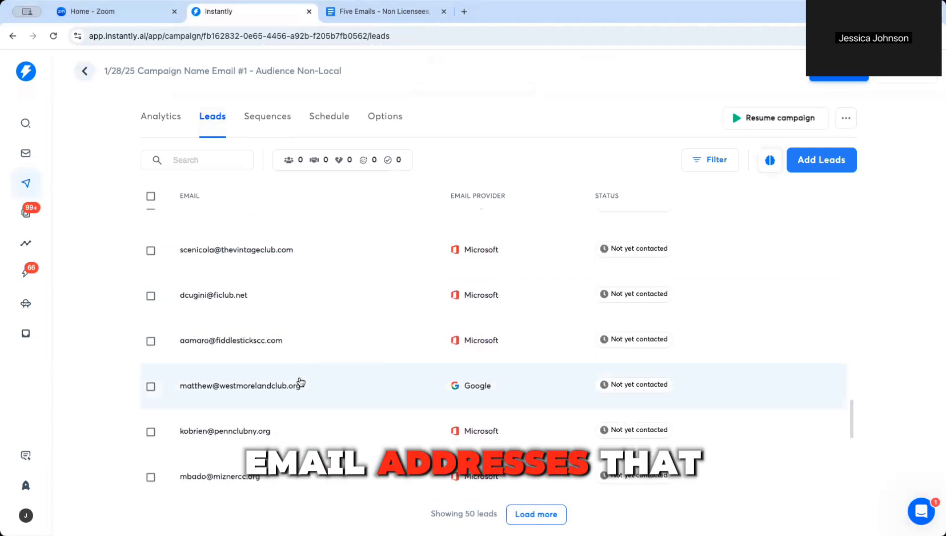
pyautogui.scroll(10, 301, 382)
pyautogui.scroll(6, 298, 389)
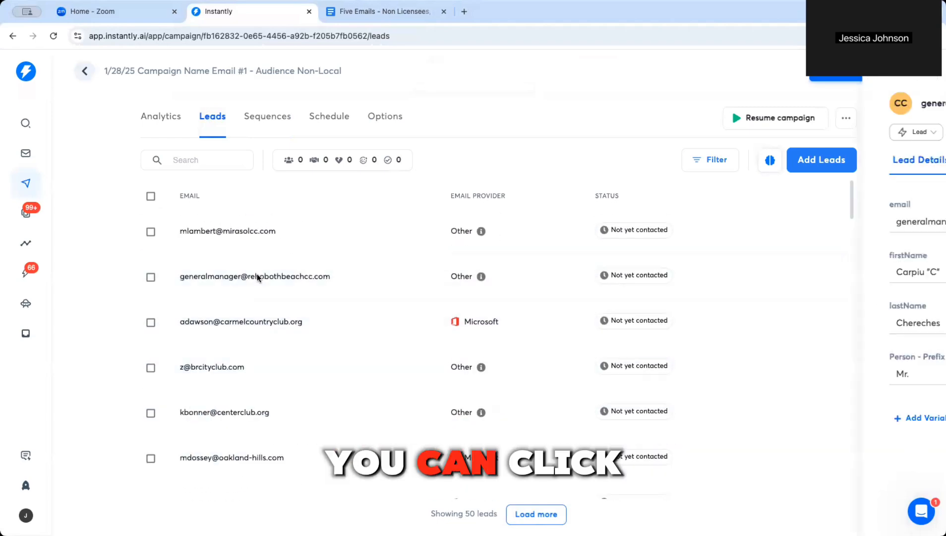
pyautogui.click(262, 281)
pyautogui.scroll(-2, 744, 335)
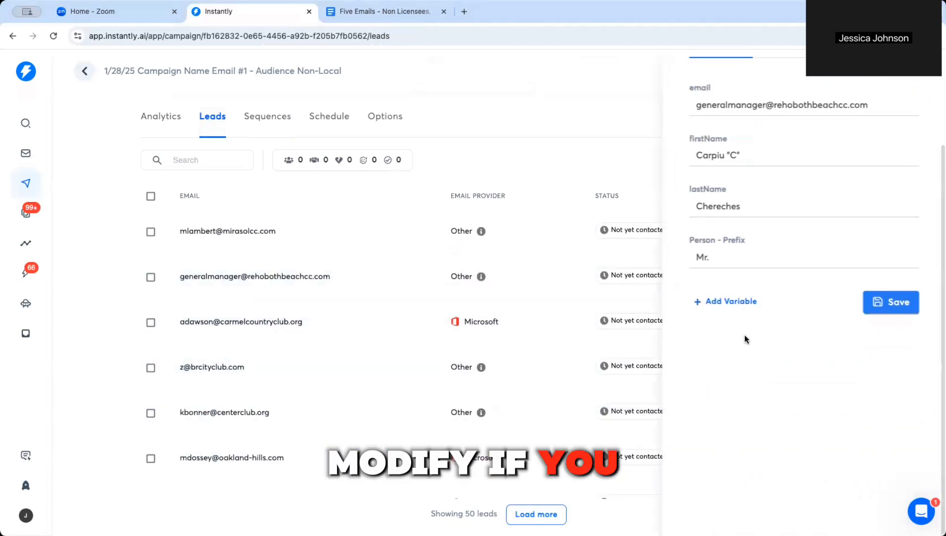
pyautogui.scroll(2, 744, 337)
pyautogui.click(911, 70)
pyautogui.click(213, 122)
pyautogui.click(268, 122)
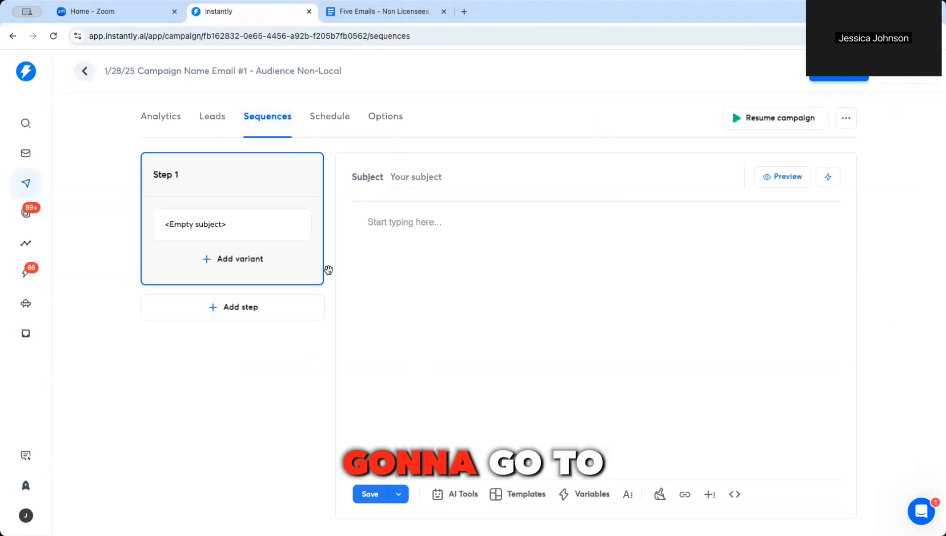
# Step: Copy the doc's 'Delivery of the 2025-2026 Platinum Clubs® of America…' heading into the Step 1 subject
pyautogui.click(380, 224)
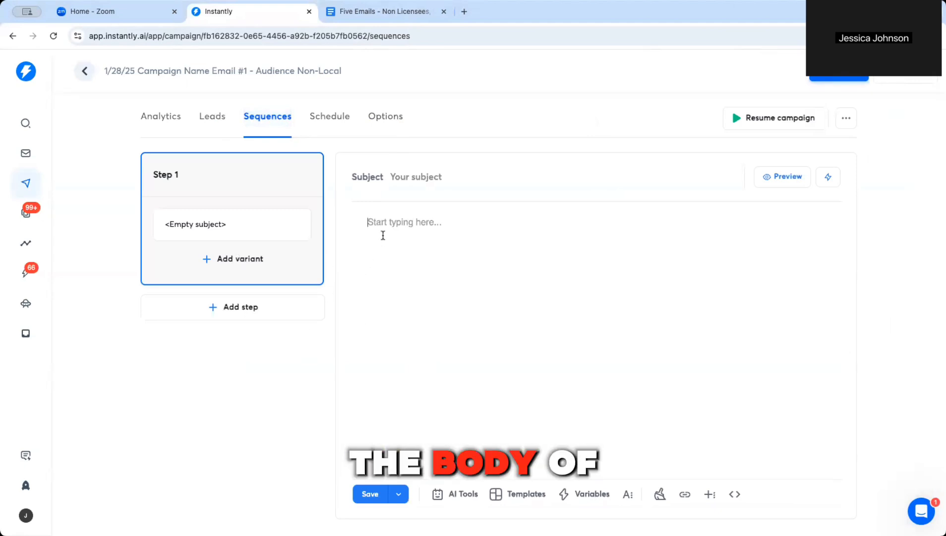
pyautogui.click(387, 14)
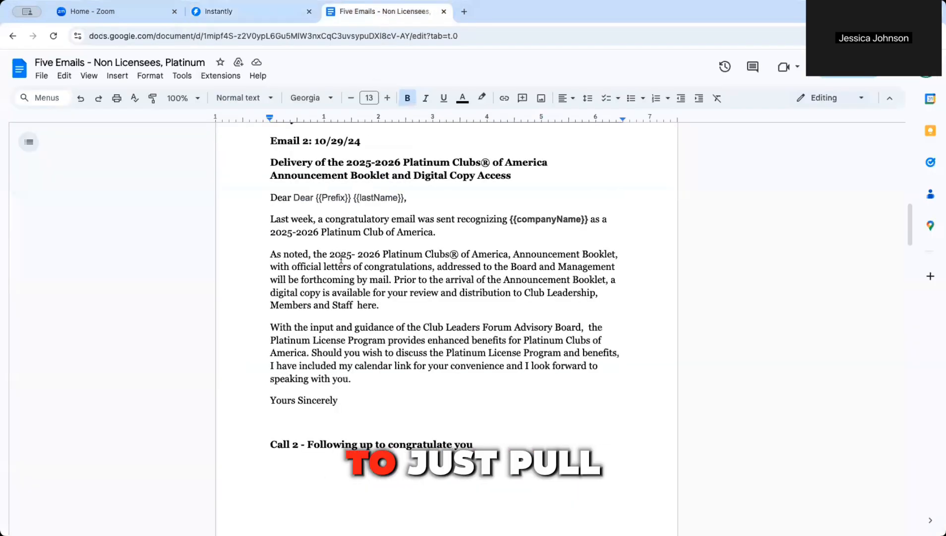
pyautogui.scroll(2, 306, 151)
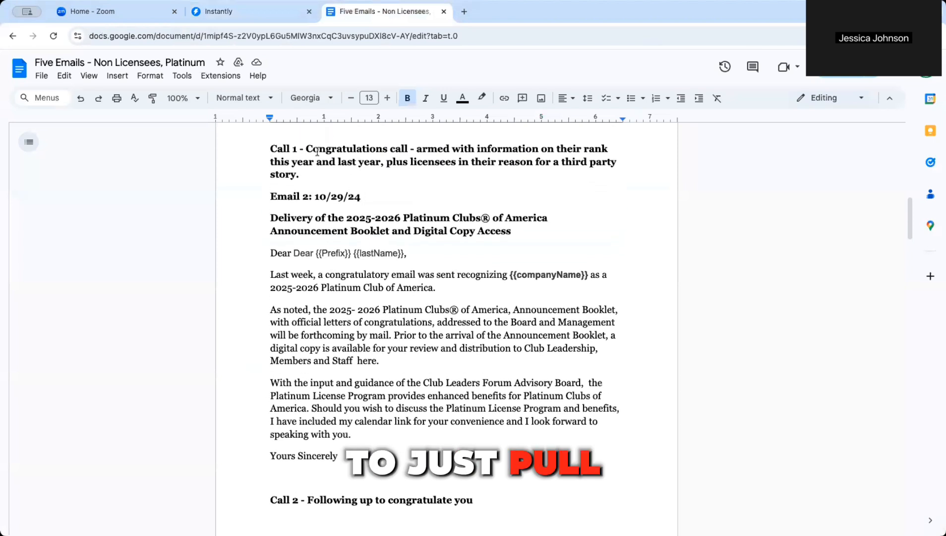
pyautogui.moveTo(508, 237); pyautogui.dragTo(270, 218)
pyautogui.rightClick(292, 218)
pyautogui.click(308, 262)
pyautogui.click(238, 11)
pyautogui.click(426, 178)
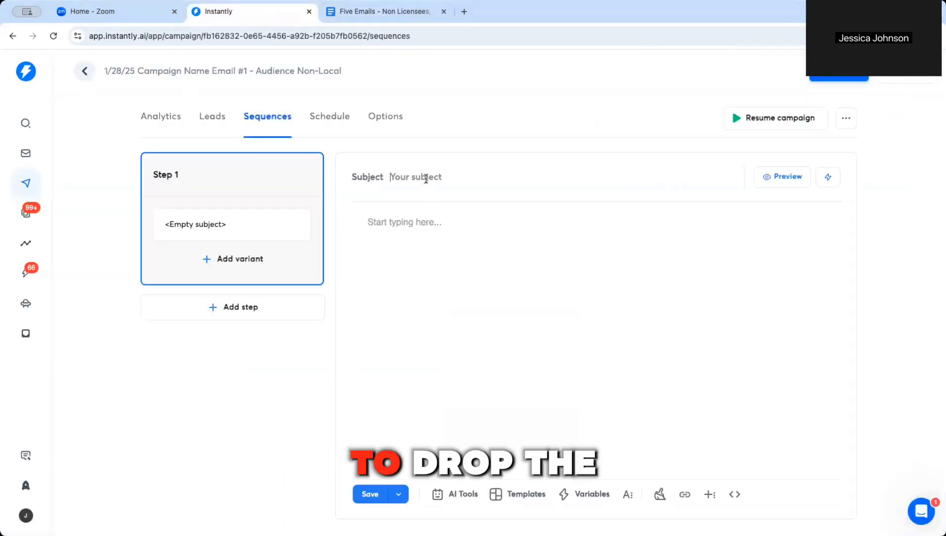
pyautogui.rightClick(426, 179)
pyautogui.click(458, 259)
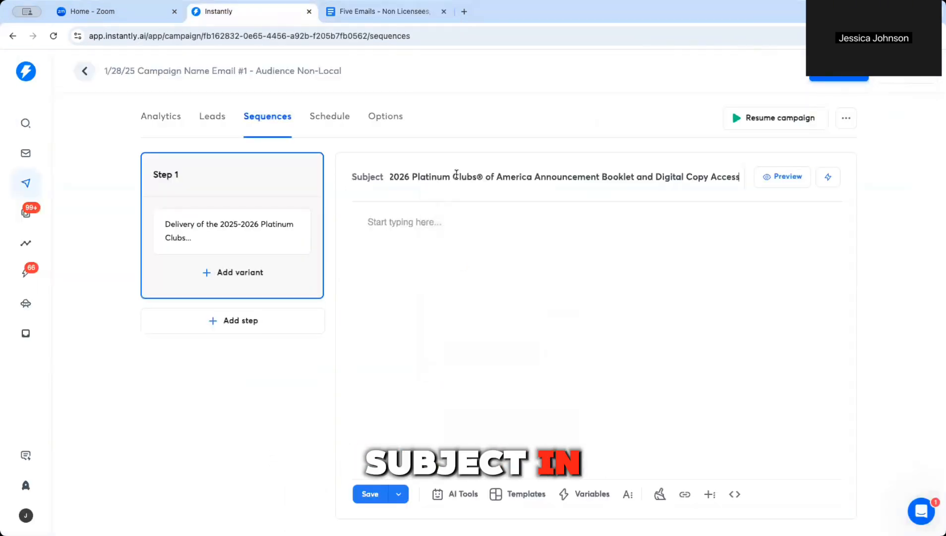
pyautogui.moveTo(464, 177); pyautogui.dragTo(357, 175)
pyautogui.click(408, 173)
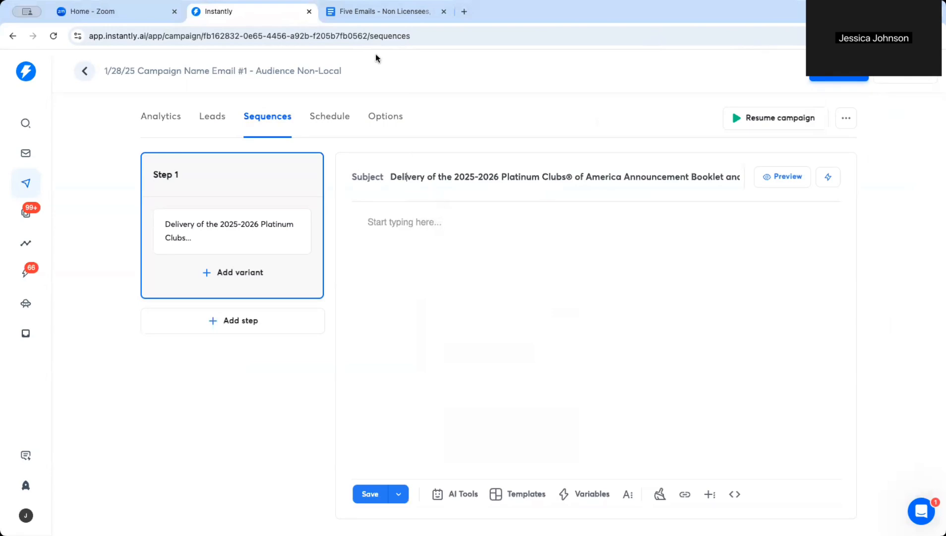
# Step: Copy the letter from greeting to sign-off out of the doc, ready to paste into the body
pyautogui.click(377, 12)
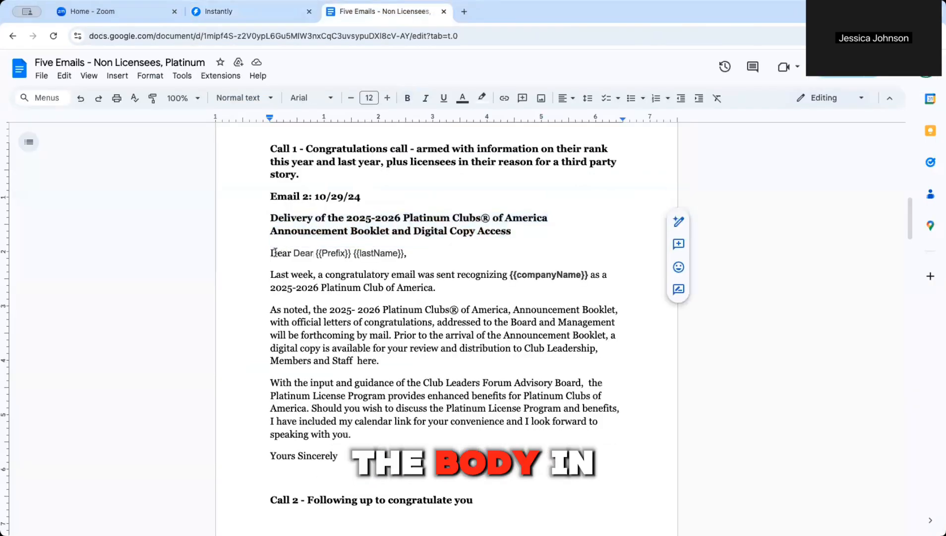
pyautogui.moveTo(271, 253); pyautogui.dragTo(351, 452)
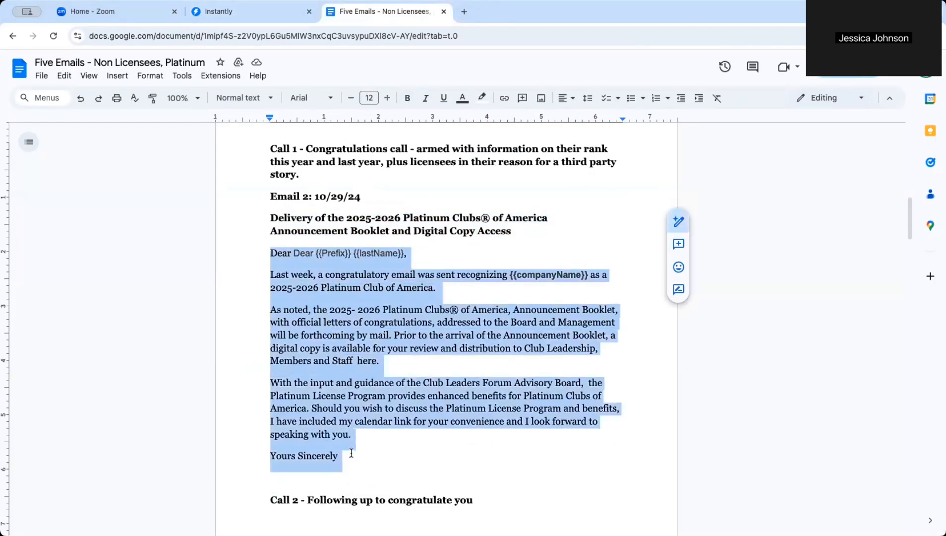
pyautogui.rightClick(320, 456)
pyautogui.click(349, 271)
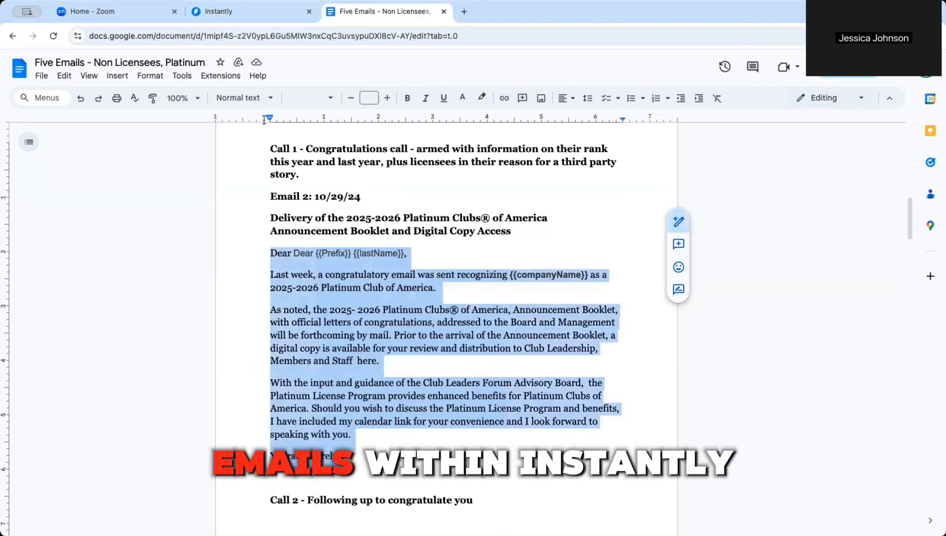
pyautogui.click(218, 12)
pyautogui.click(397, 221)
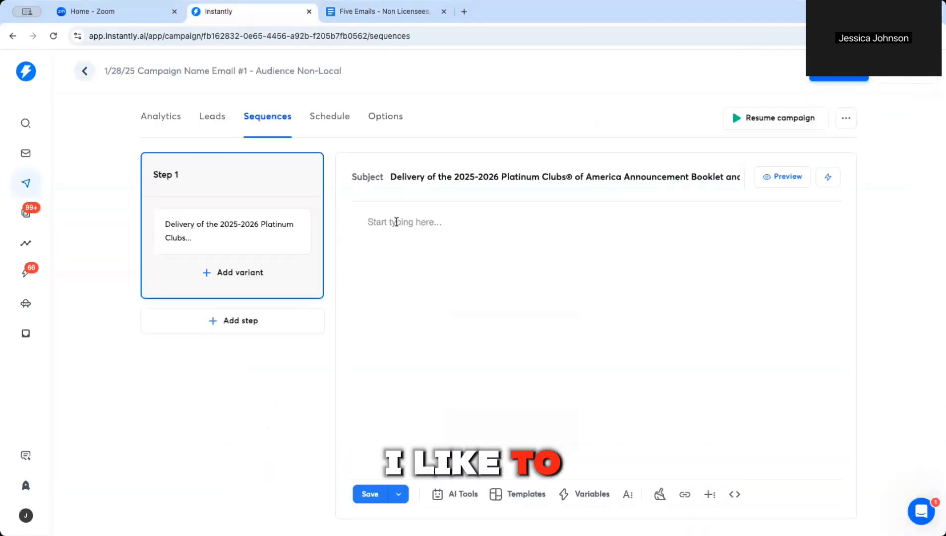
pyautogui.rightClick(397, 222)
# Step: Paste the letter into the Step 1 body, add blank lines between paragraphs, and begin a signature line
pyautogui.click(416, 315)
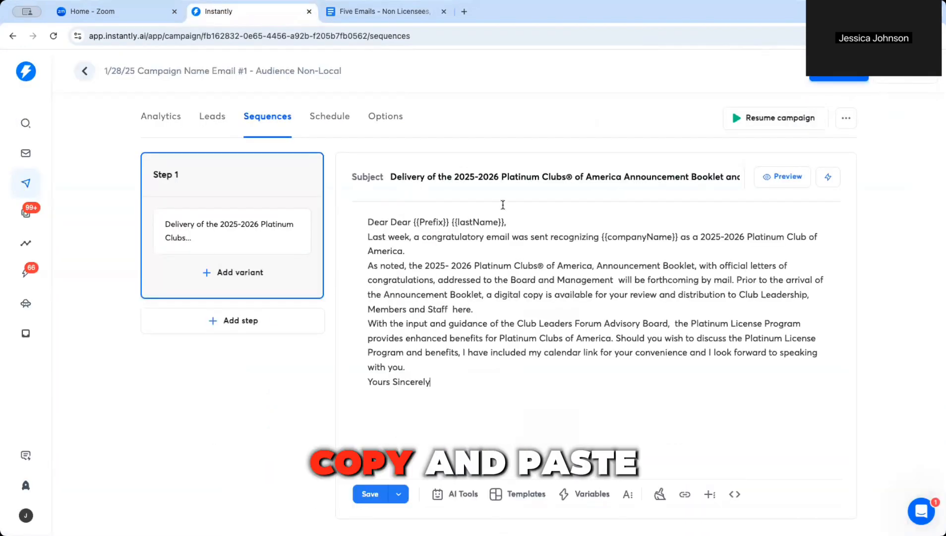
pyautogui.press('Return')
pyautogui.click(453, 264)
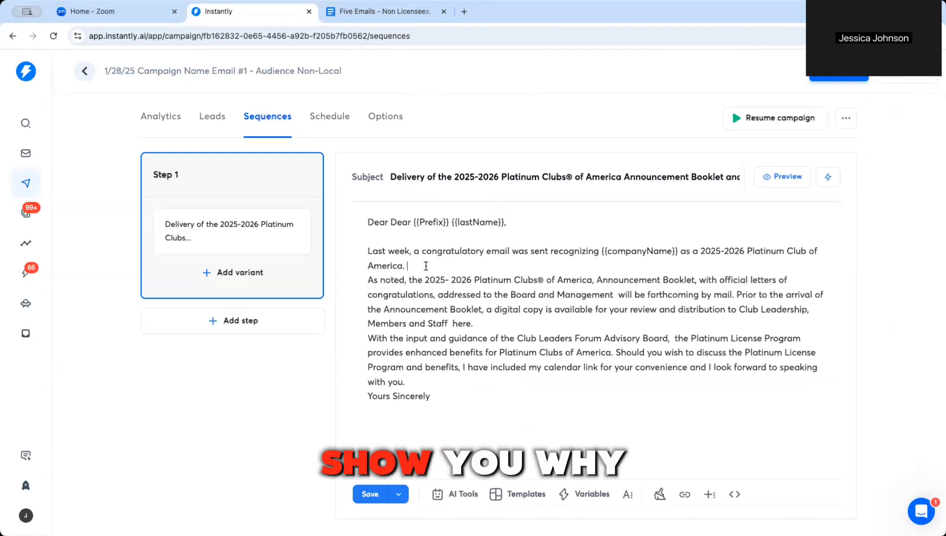
pyautogui.press('Return')
pyautogui.click(478, 335)
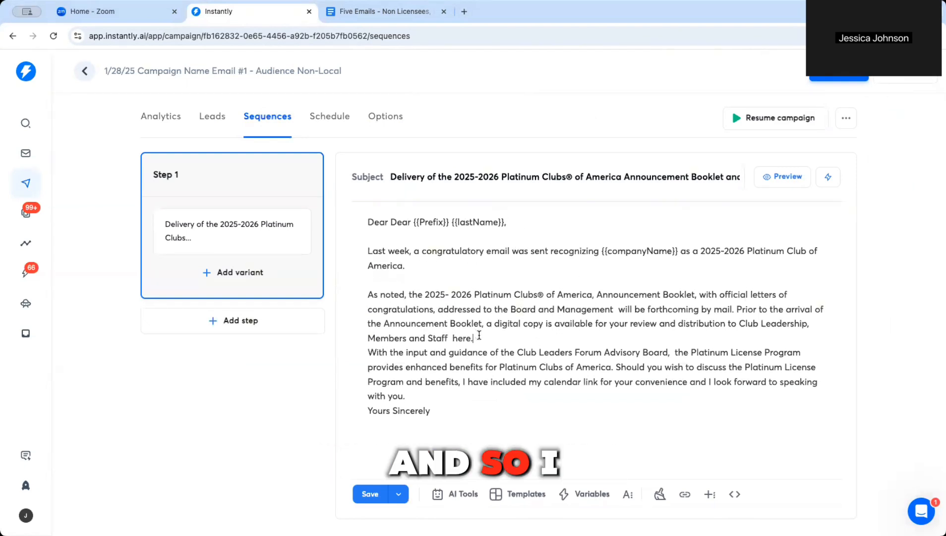
pyautogui.press('Return')
pyautogui.click(417, 411)
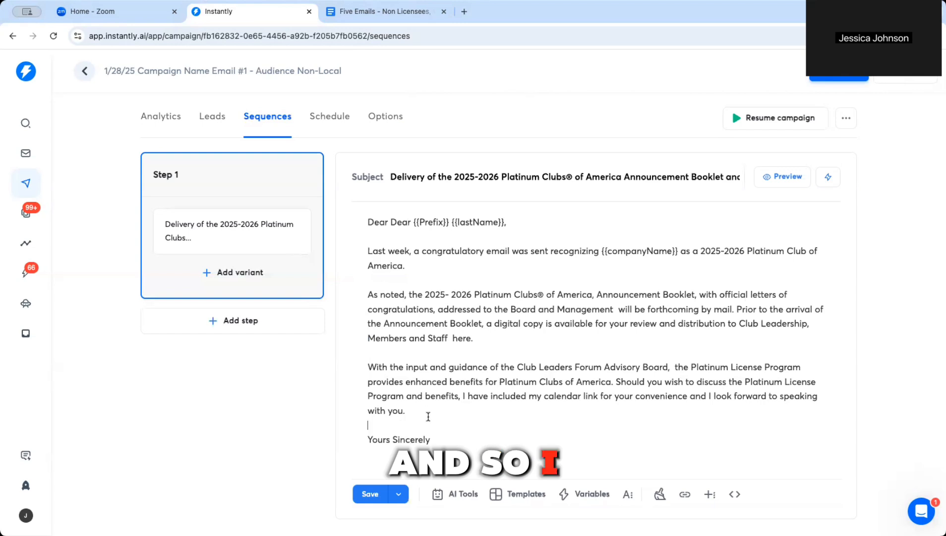
pyautogui.press('Return')
pyautogui.click(439, 441)
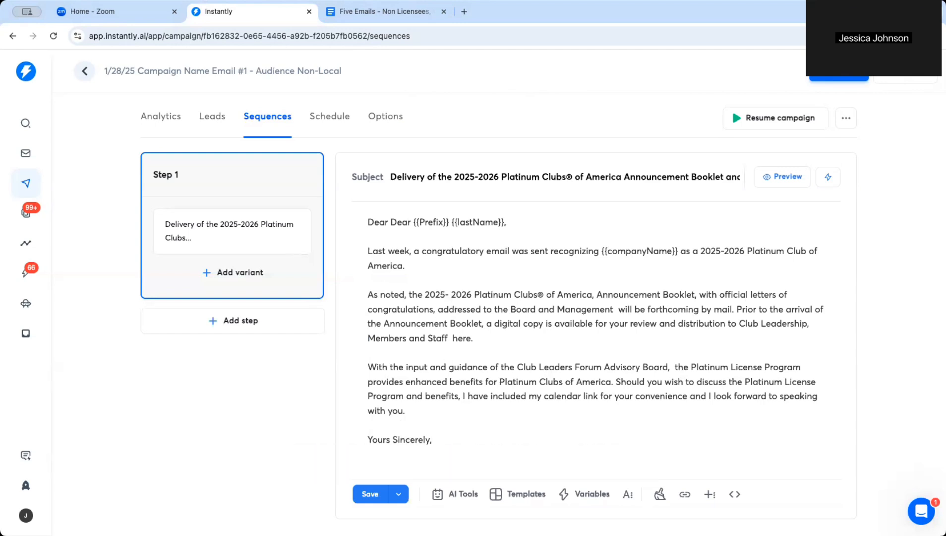
pyautogui.press('Return')
pyautogui.write('Jes')
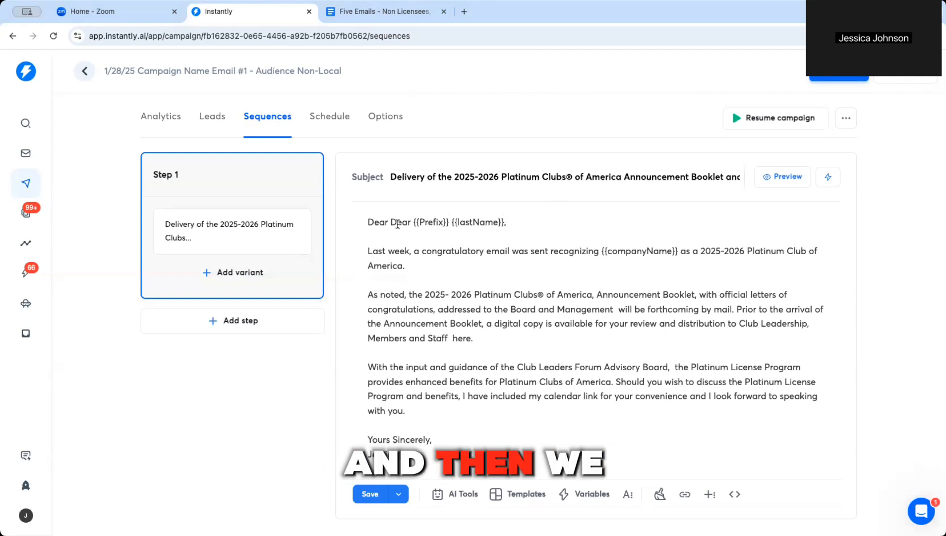
# Step: Delete the duplicate 'Dear' and the old placeholders from the greeting
pyautogui.doubleClick(398, 225)
pyautogui.press('BackSpace')
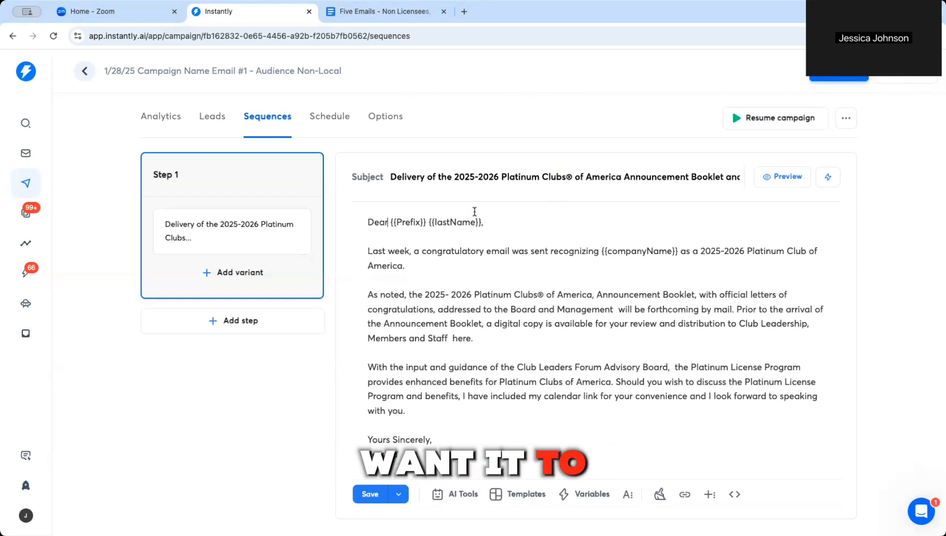
pyautogui.moveTo(403, 220); pyautogui.dragTo(390, 218)
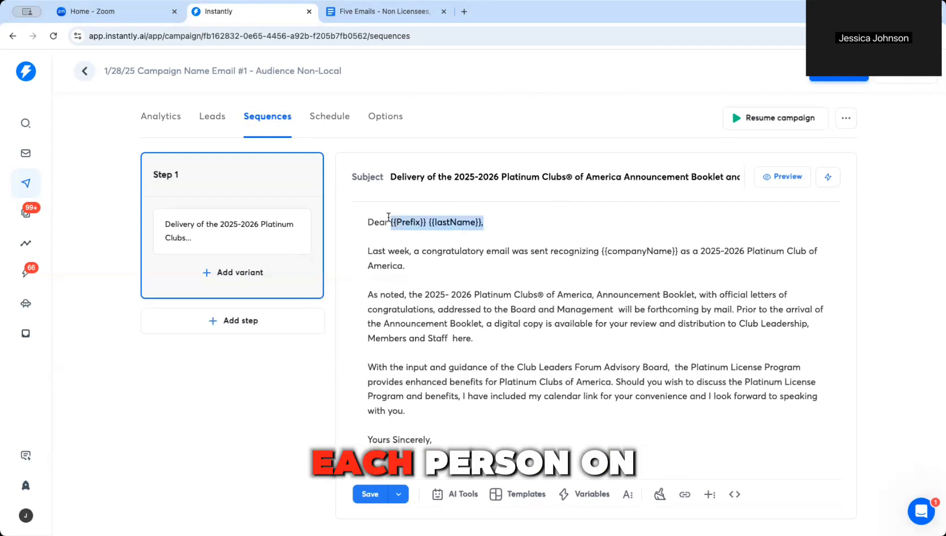
pyautogui.press('BackSpace')
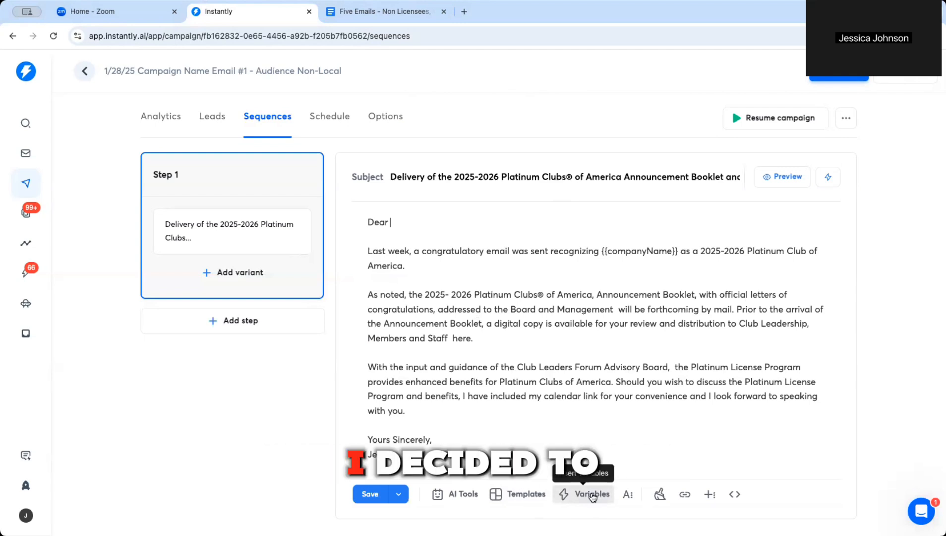
# Step: Insert the {{Person - Prefix}} and {{lastName}} variables plus a comma, then preview the email
pyautogui.click(591, 494)
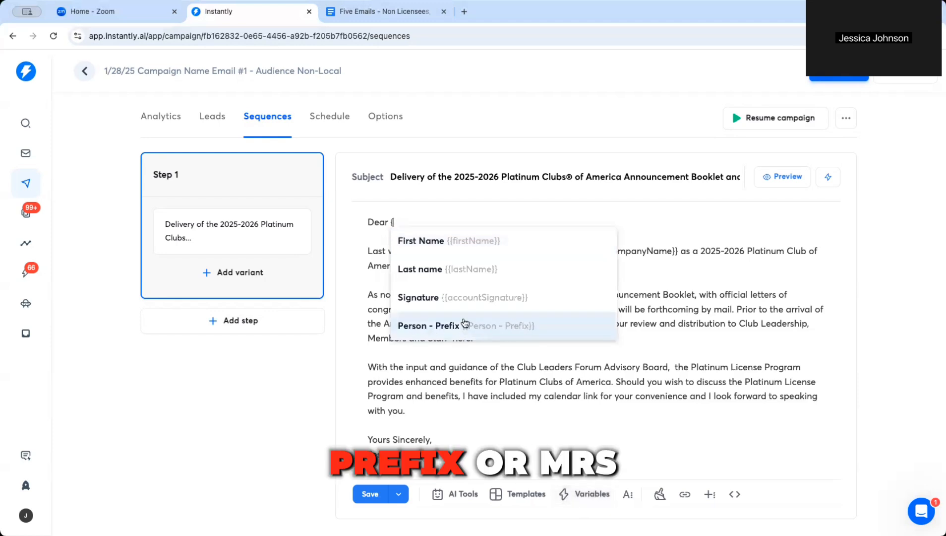
pyautogui.click(430, 328)
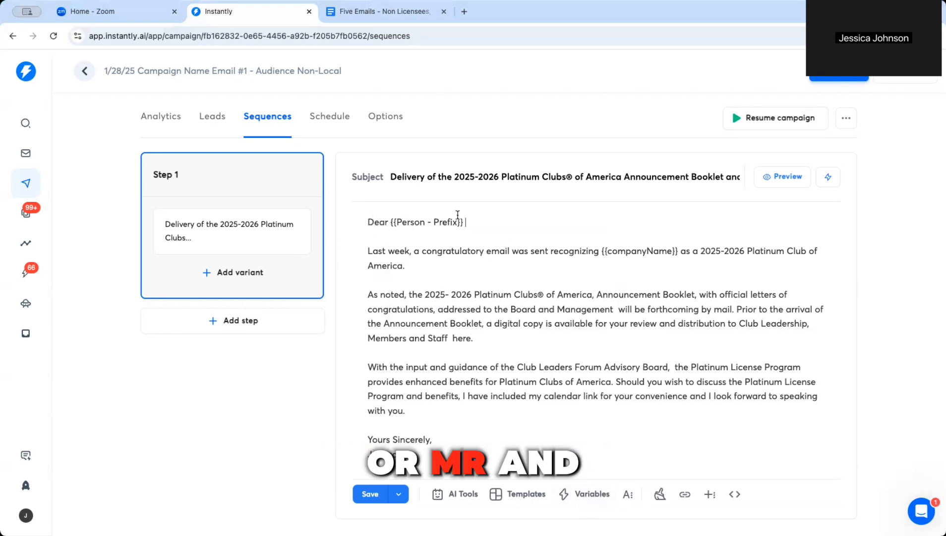
pyautogui.click(575, 494)
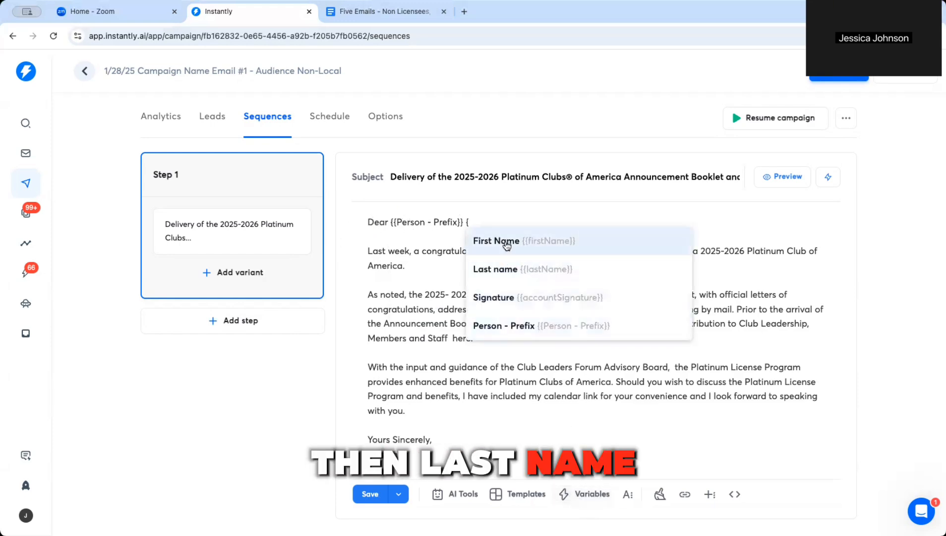
pyautogui.click(521, 272)
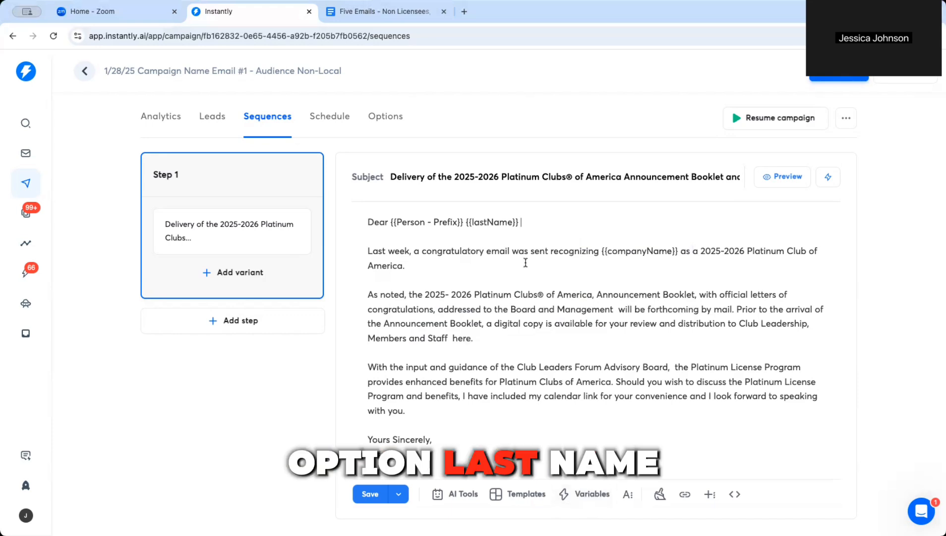
pyautogui.write(',')
pyautogui.click(578, 355)
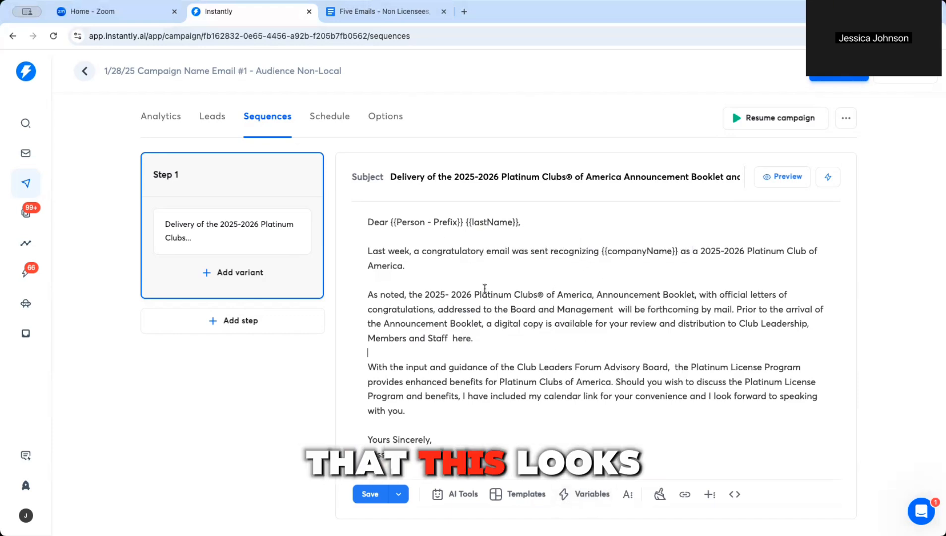
pyautogui.click(785, 185)
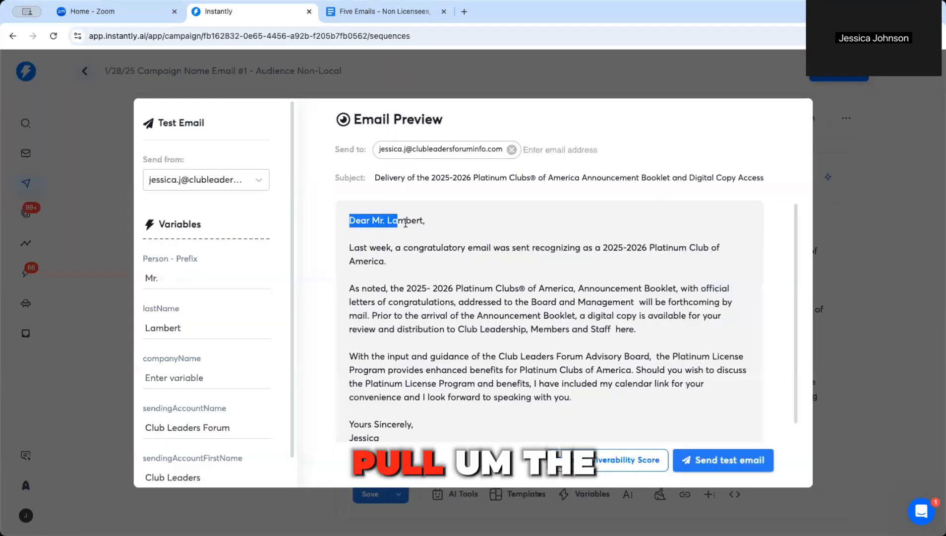
# Step: Check the merged preview, replace the test recipient with a new e-mail address, and send the test
pyautogui.click(434, 231)
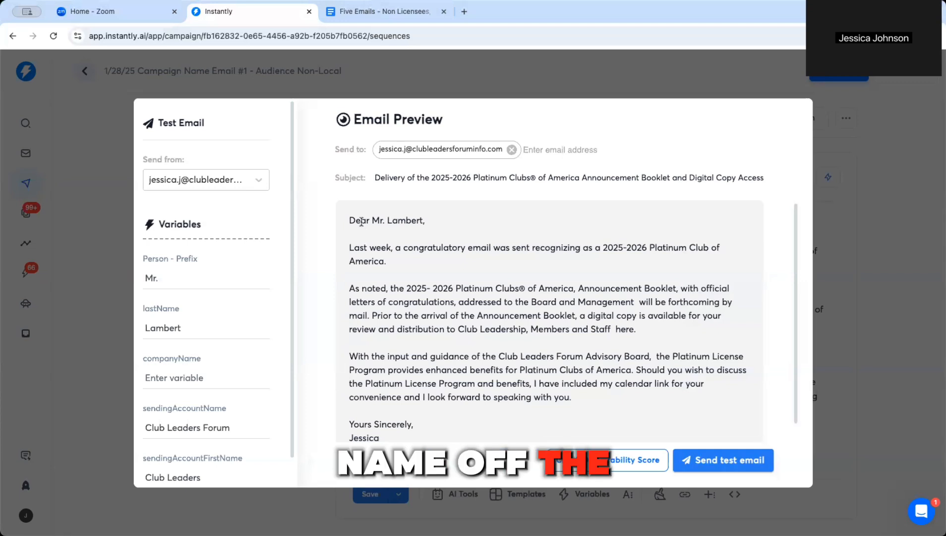
pyautogui.scroll(-1, 453, 329)
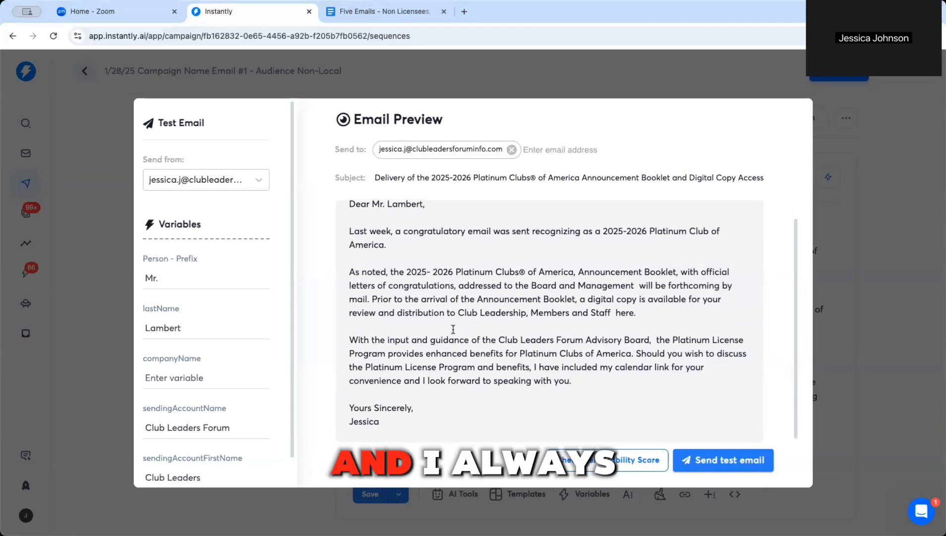
pyautogui.scroll(1, 472, 317)
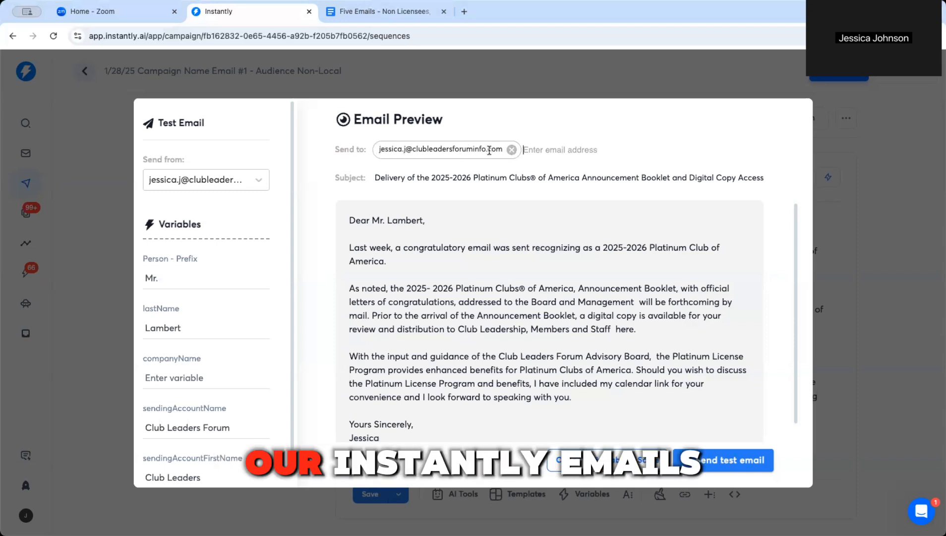
pyautogui.click(511, 149)
pyautogui.click(468, 147)
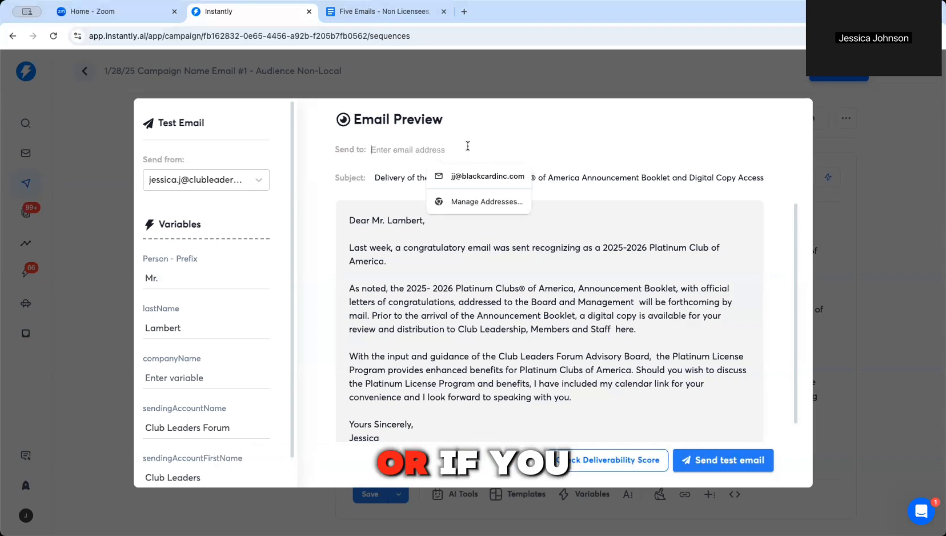
pyautogui.press('Return')
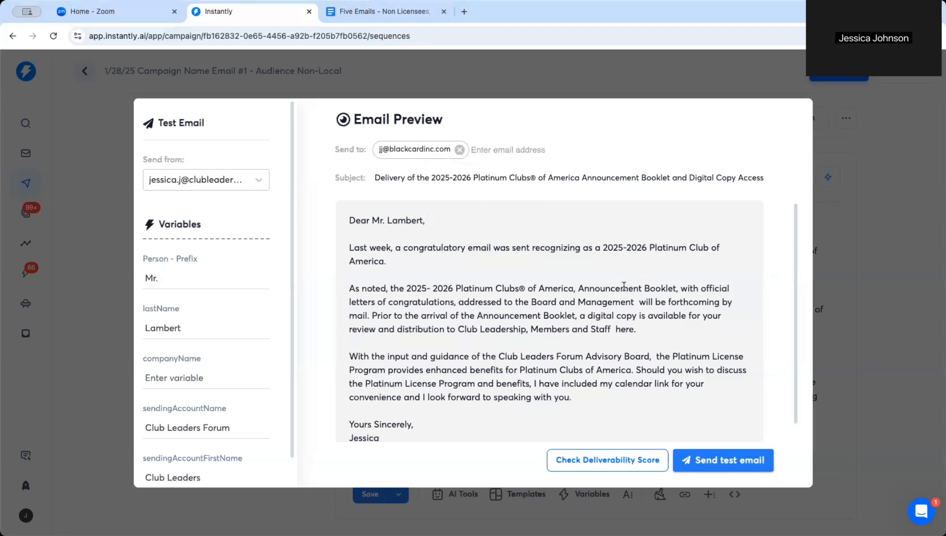
pyautogui.click(699, 461)
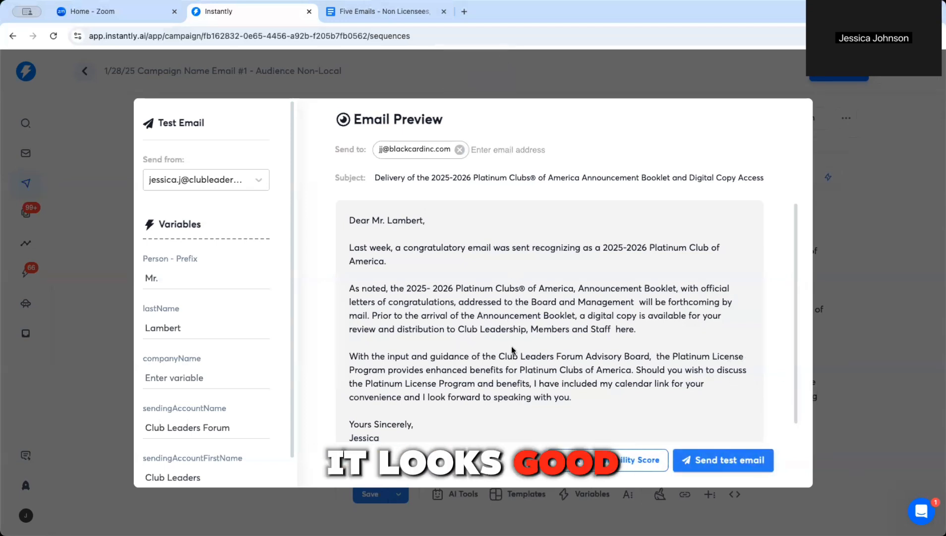
pyautogui.scroll(-1, 517, 393)
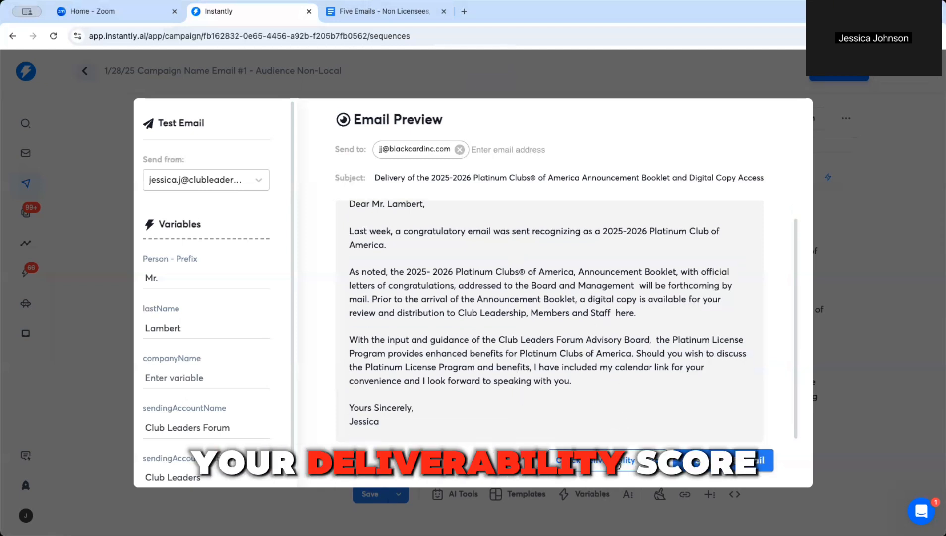
# Step: Run the Step 1 email's deliverability check: 100/100, with SPF and DKIM passing
pyautogui.click(618, 461)
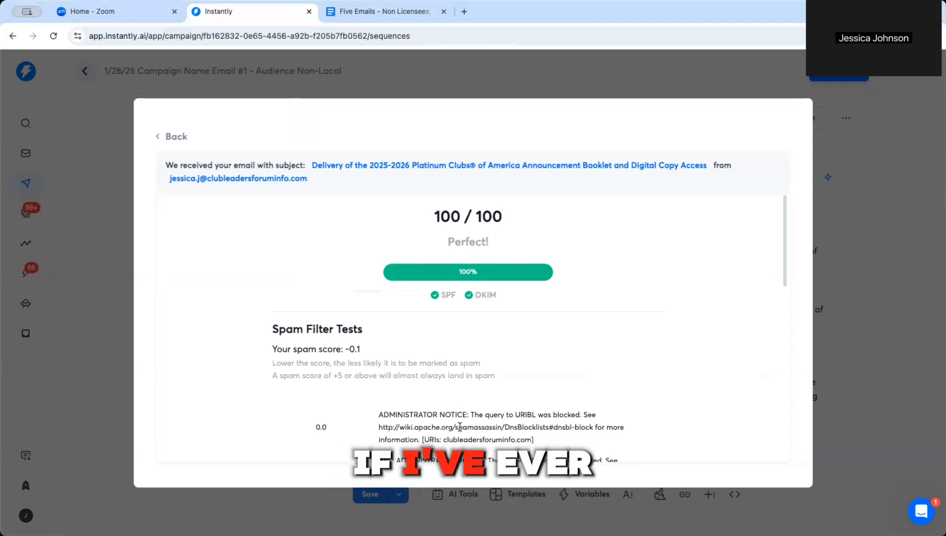
pyautogui.scroll(-7, 512, 391)
pyautogui.scroll(-2, 512, 391)
pyautogui.scroll(10, 516, 411)
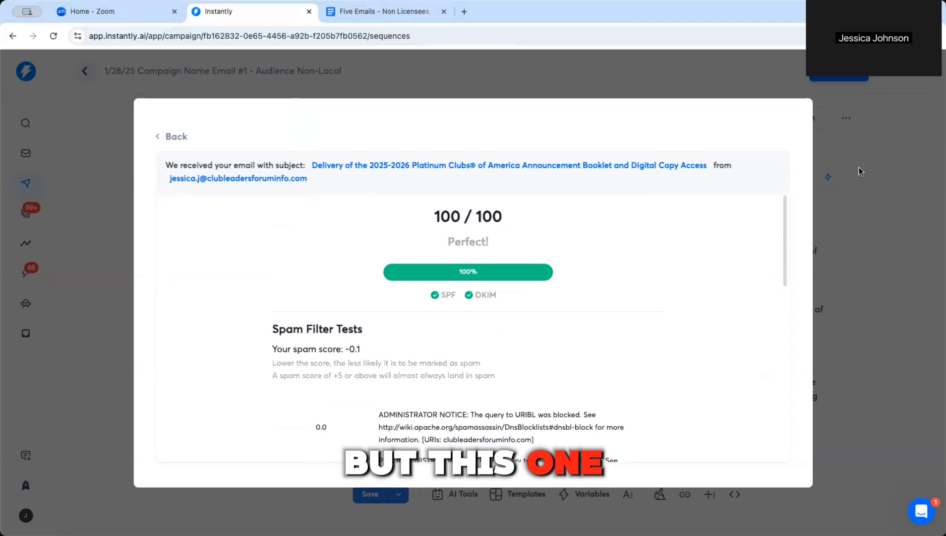
pyautogui.click(176, 137)
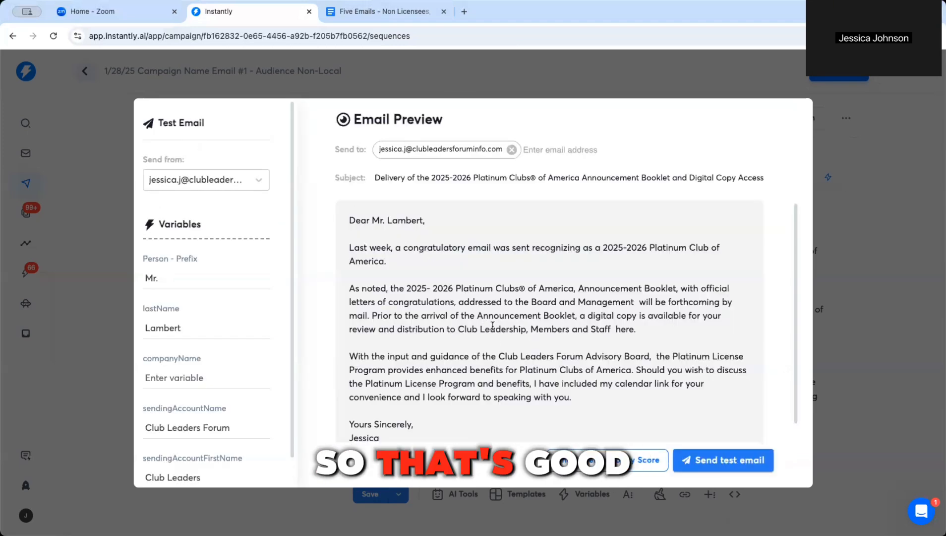
pyautogui.click(823, 222)
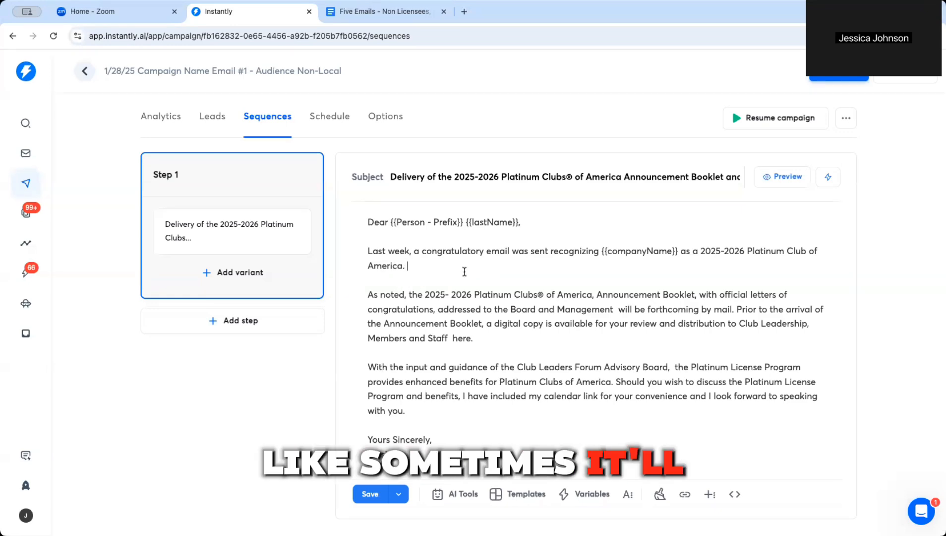
# Step: Preview the Step 1 email with sample lead data and glance at the campaign's leads
pyautogui.click(798, 180)
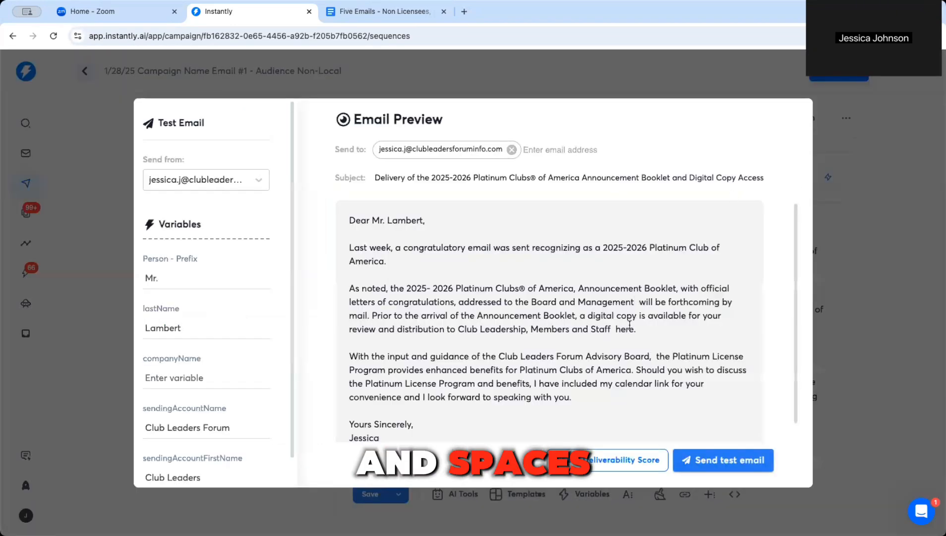
pyautogui.scroll(-1, 570, 385)
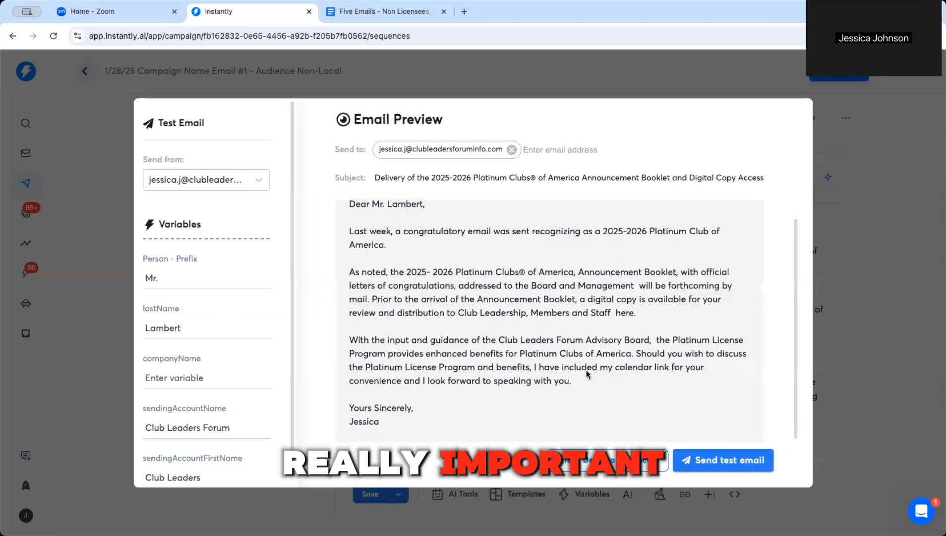
pyautogui.click(859, 345)
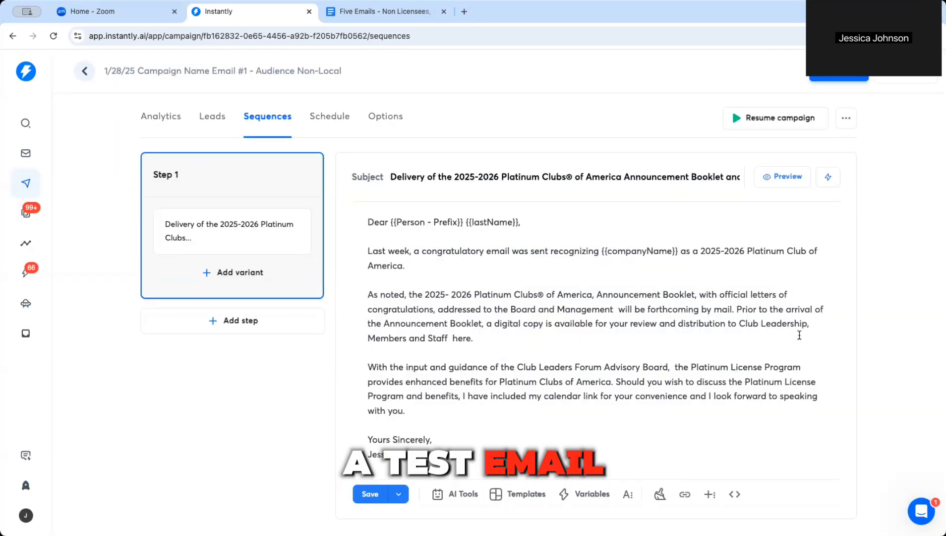
pyautogui.click(210, 128)
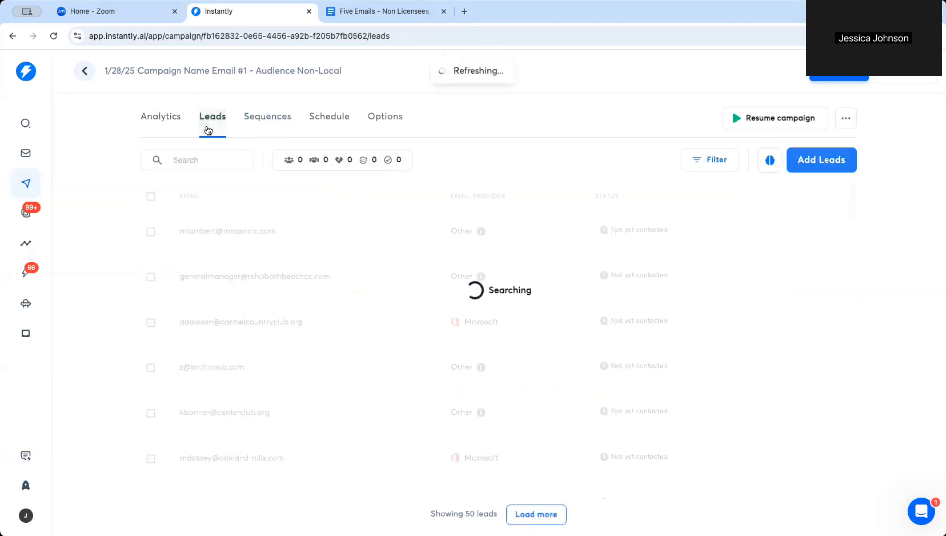
pyautogui.click(258, 117)
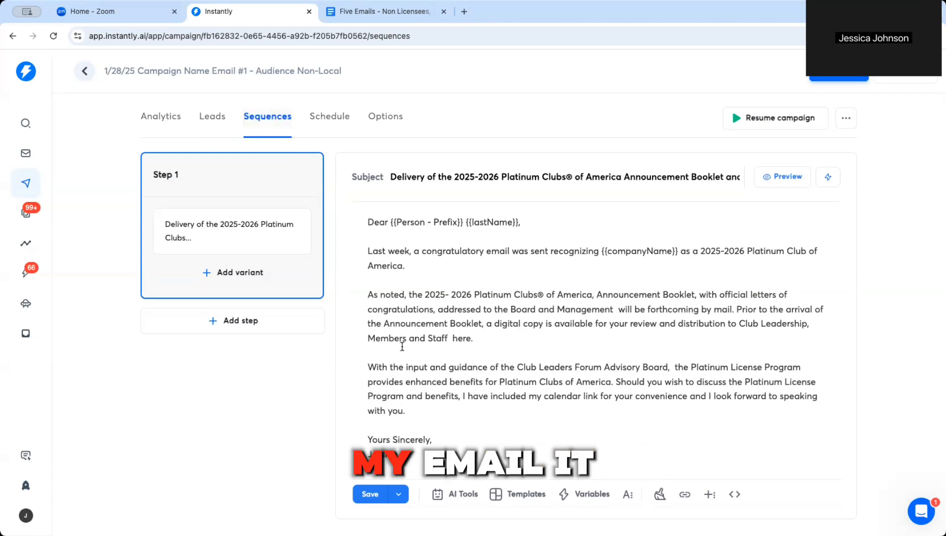
# Step: Save the Step 1 sequence, then reopen the draft campaign to confirm it persisted
pyautogui.click(375, 494)
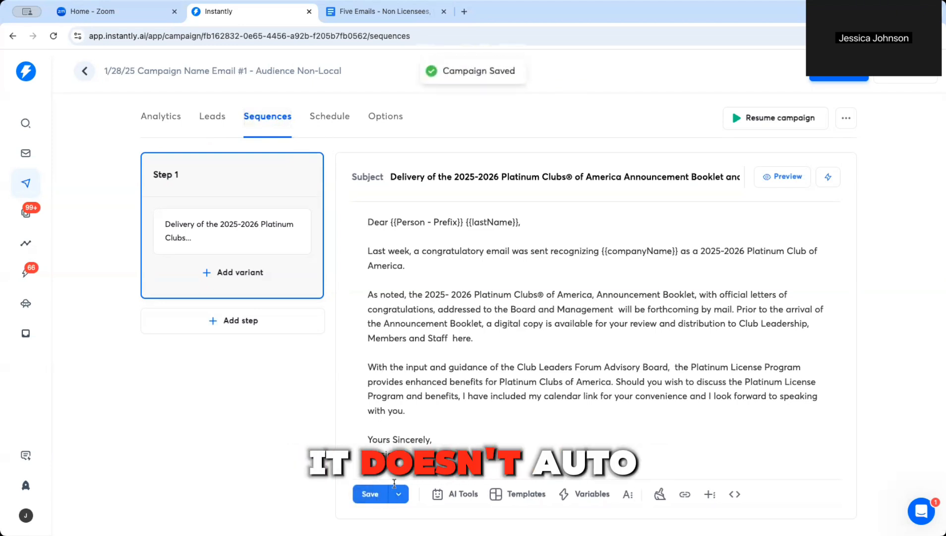
pyautogui.click(84, 71)
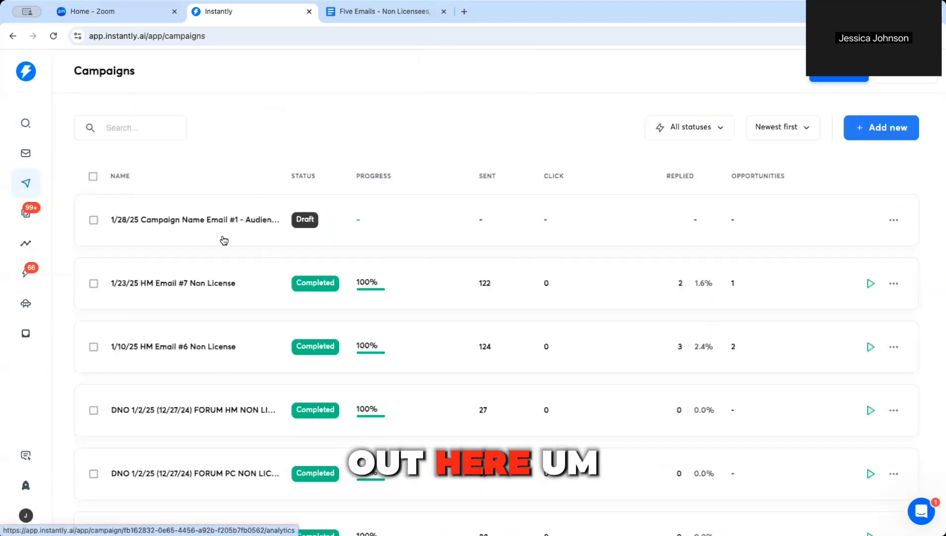
pyautogui.click(224, 236)
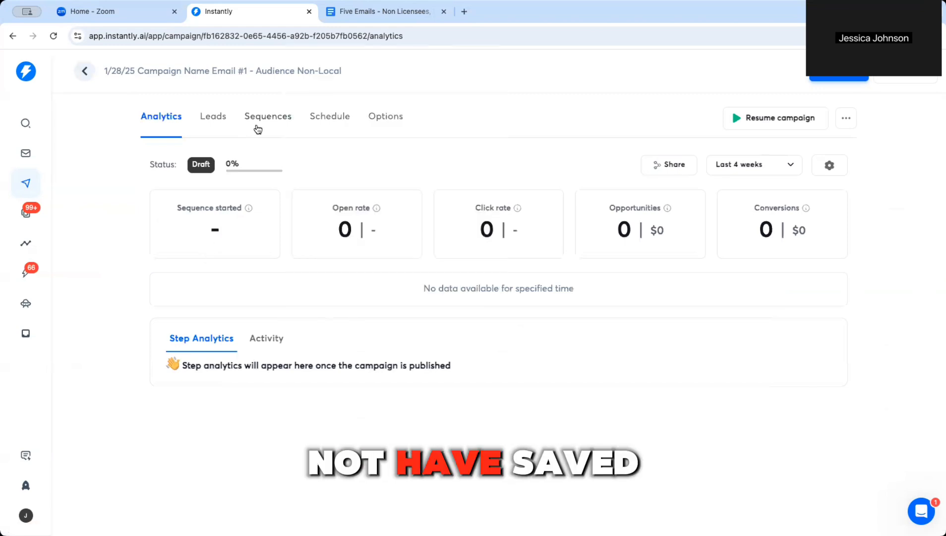
pyautogui.click(258, 128)
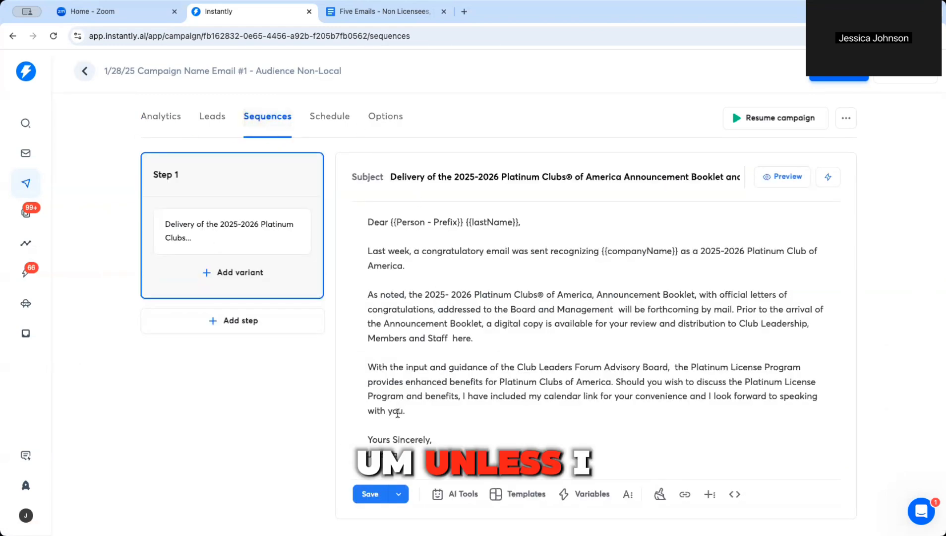
pyautogui.click(330, 117)
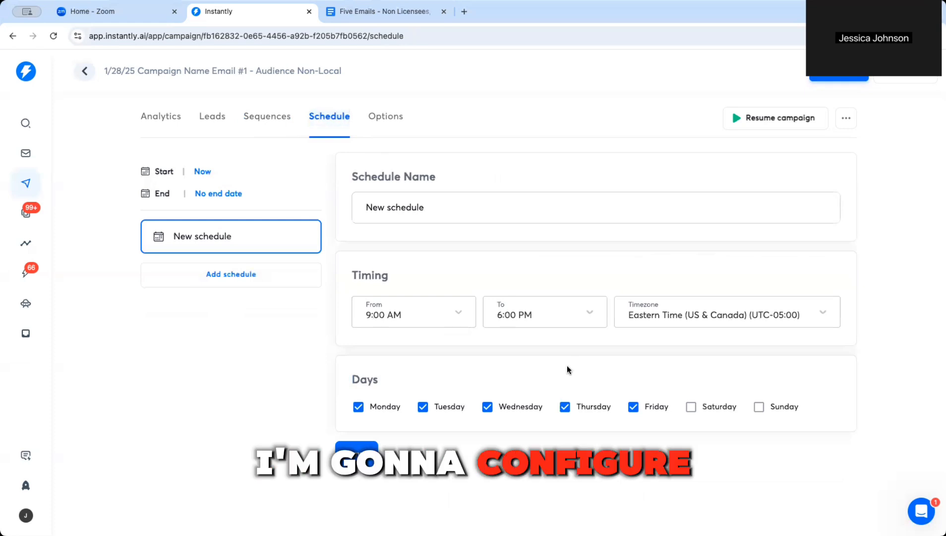
# Step: Review the schedule's start and end dates, leaving them unchanged
pyautogui.click(201, 174)
pyautogui.click(201, 174)
pyautogui.click(215, 204)
pyautogui.click(226, 174)
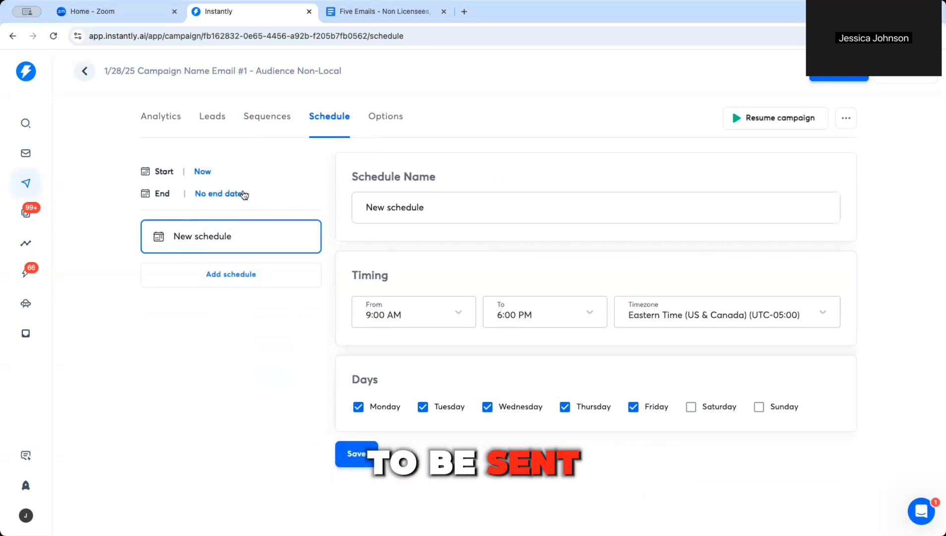
# Step: Limit sending to Monday–Friday, 9:00 AM–6:00 PM Eastern, and save the schedule
pyautogui.click(758, 406)
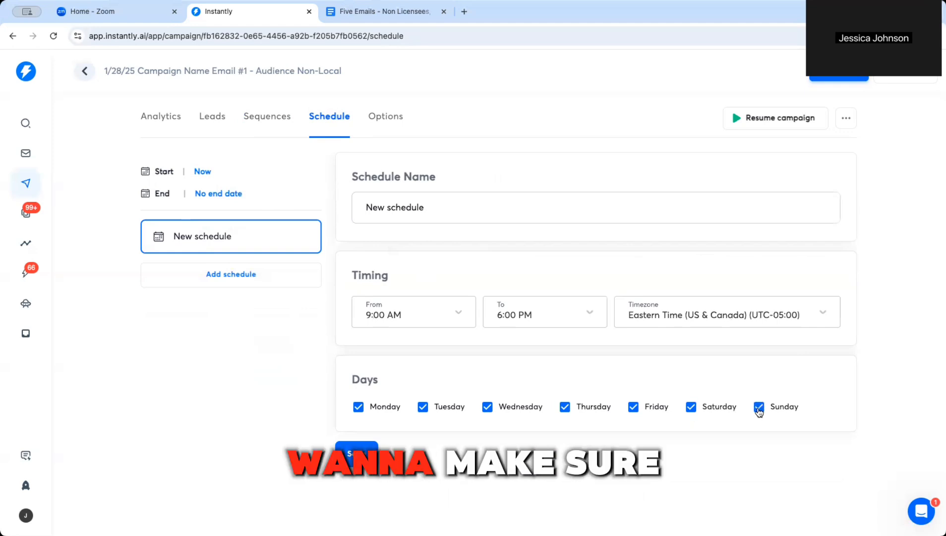
pyautogui.click(633, 407)
pyautogui.click(566, 408)
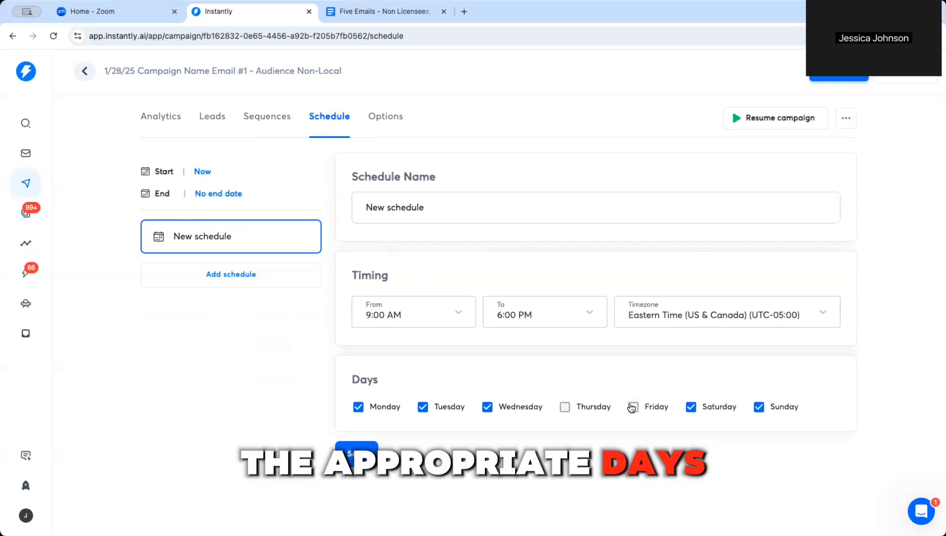
pyautogui.click(565, 407)
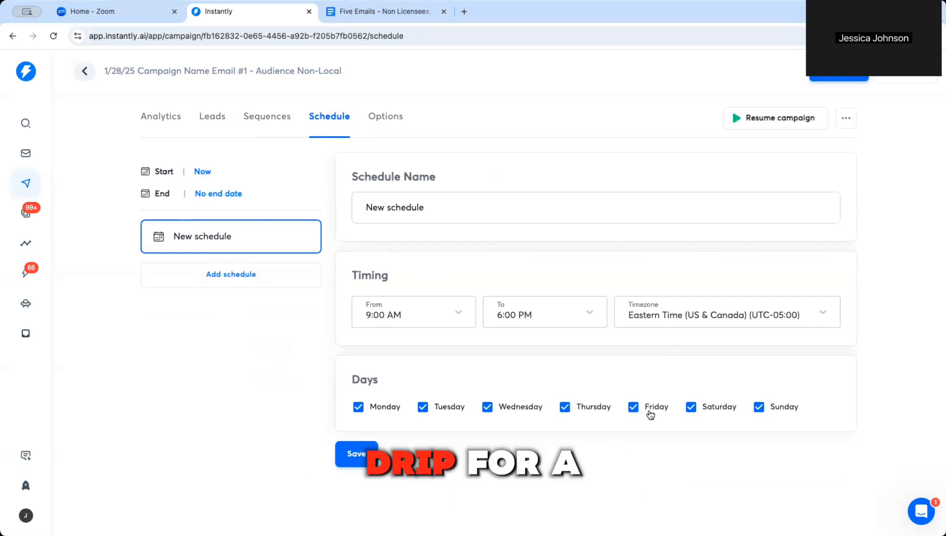
pyautogui.click(692, 408)
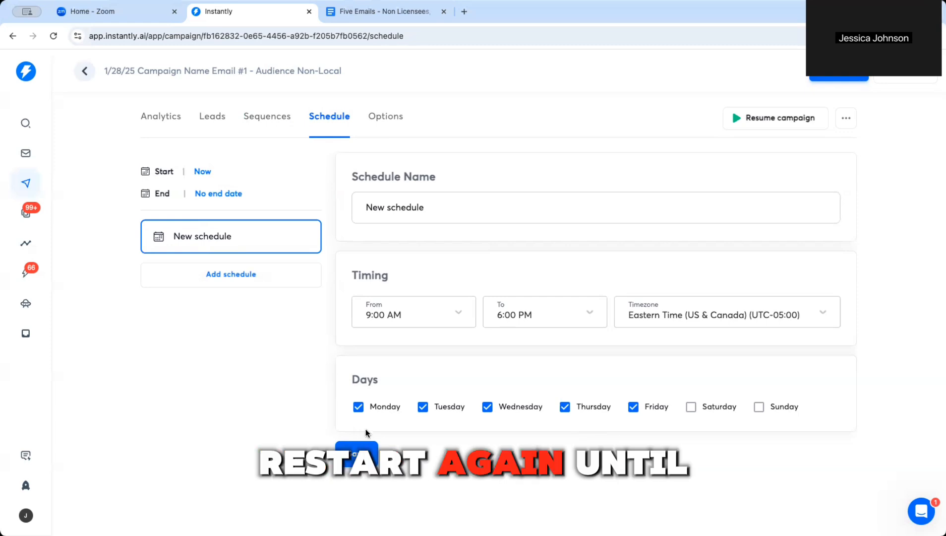
pyautogui.click(366, 453)
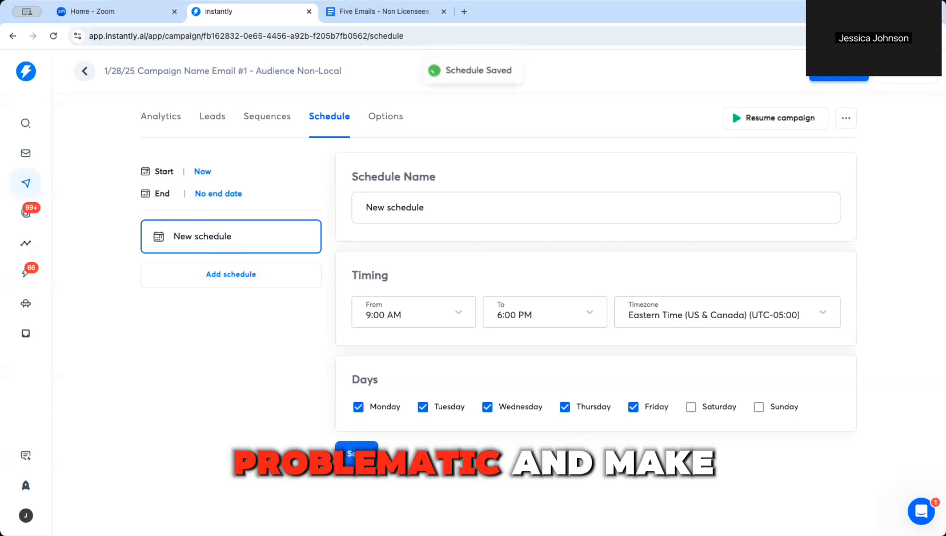
pyautogui.click(386, 116)
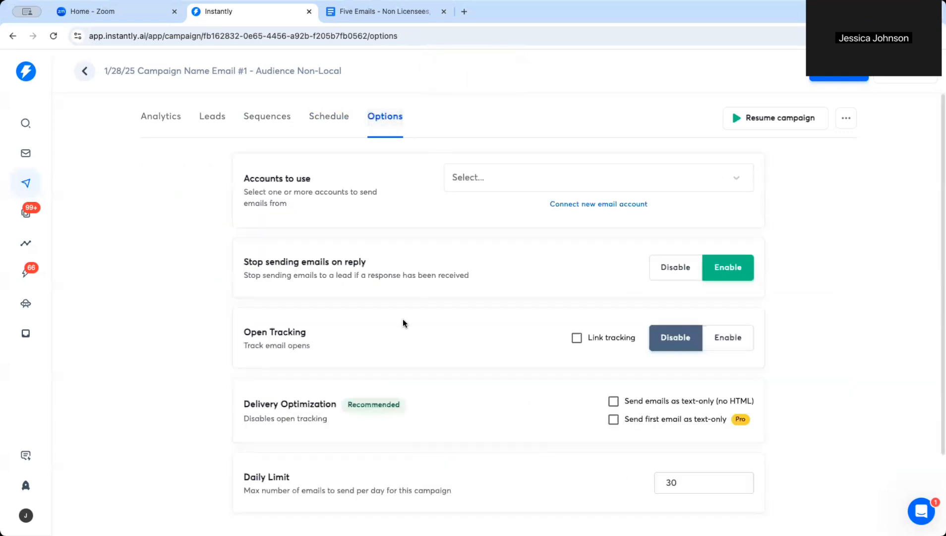
# Step: Add the Club Leaders account group as the campaign's sender
pyautogui.click(486, 177)
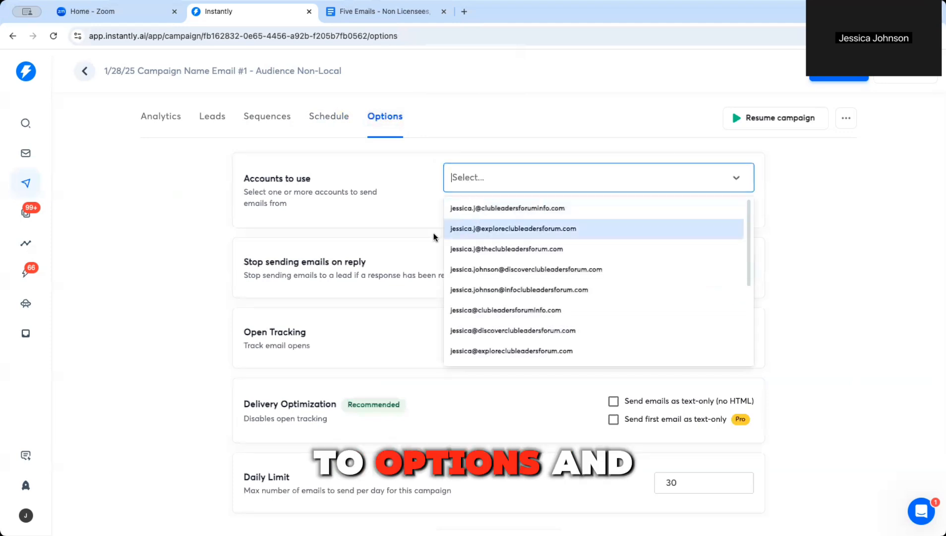
pyautogui.scroll(-3, 495, 310)
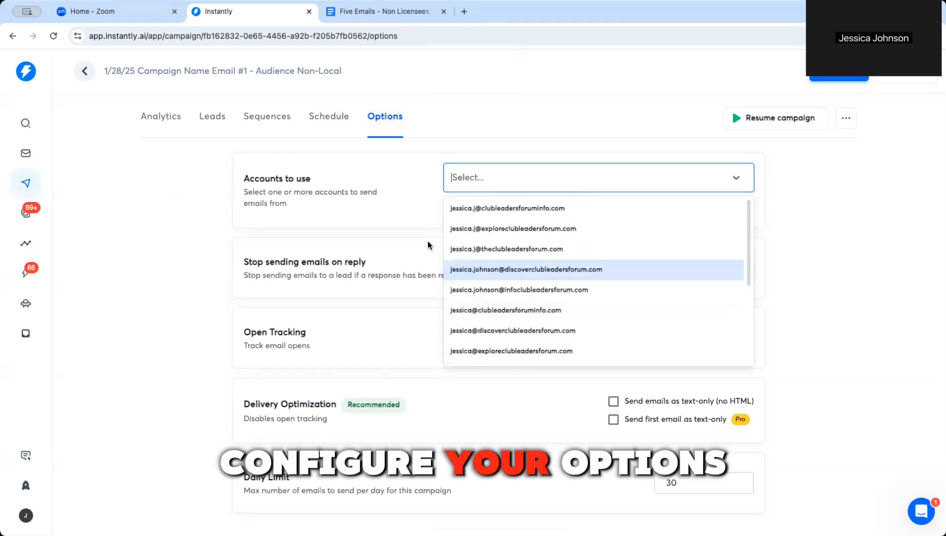
pyautogui.scroll(-5, 533, 327)
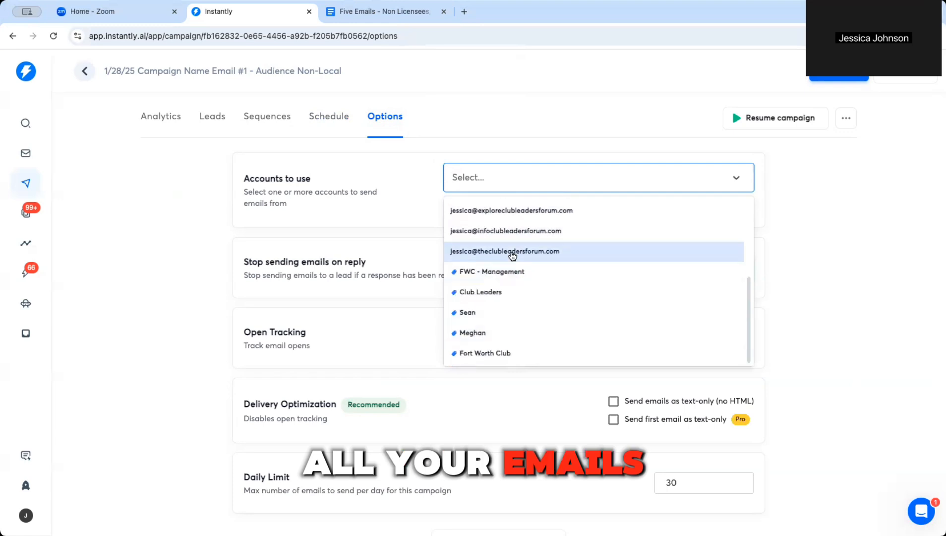
pyautogui.click(486, 296)
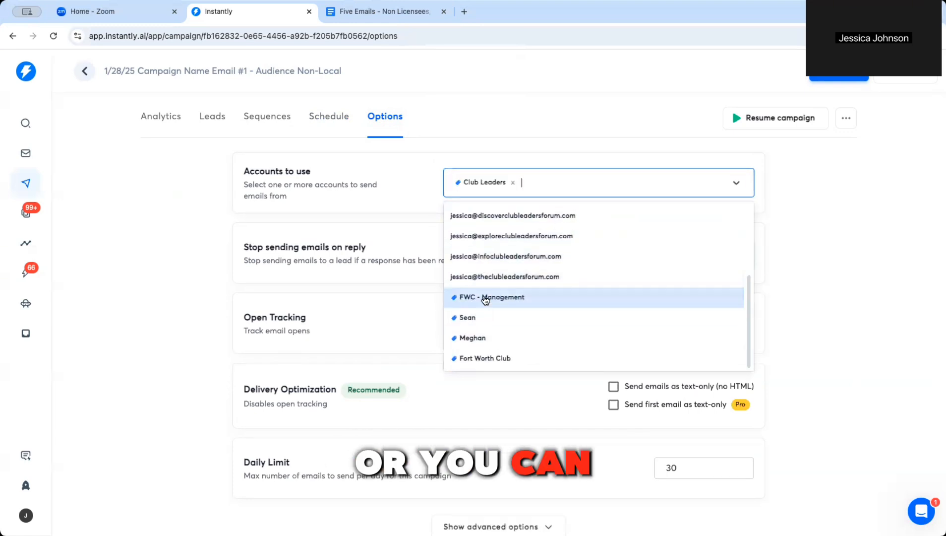
pyautogui.click(431, 187)
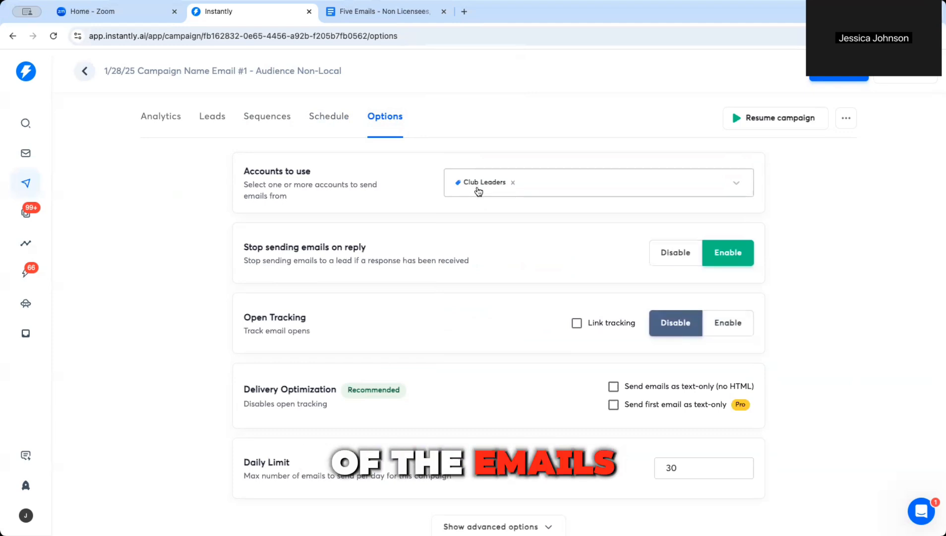
# Step: Add five individual sending email accounts and remove the Club Leaders group
pyautogui.click(694, 188)
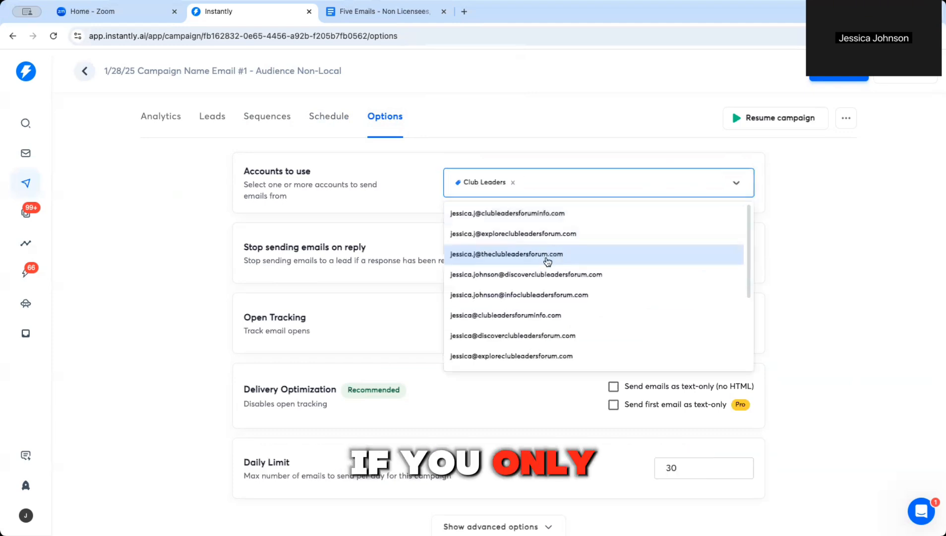
pyautogui.click(546, 315)
pyautogui.click(496, 255)
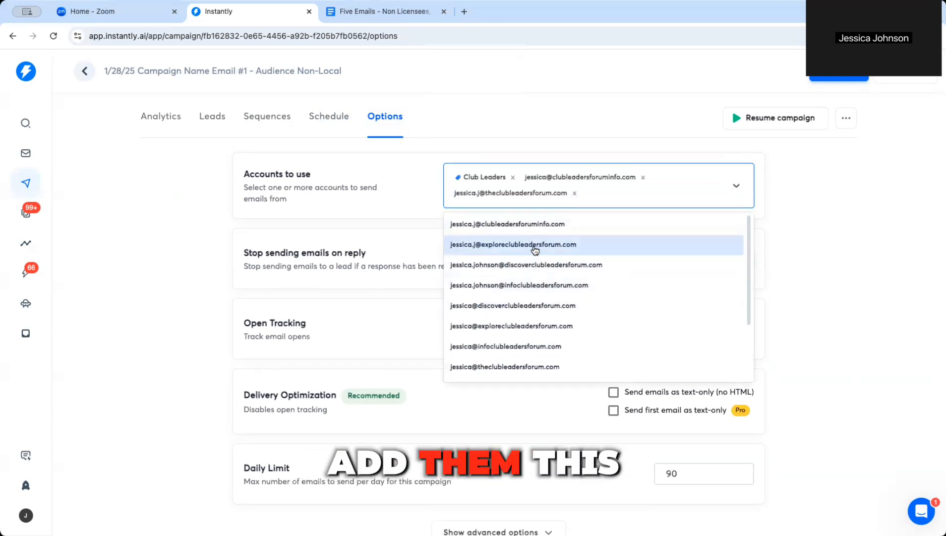
pyautogui.click(531, 221)
pyautogui.click(529, 274)
pyautogui.click(528, 301)
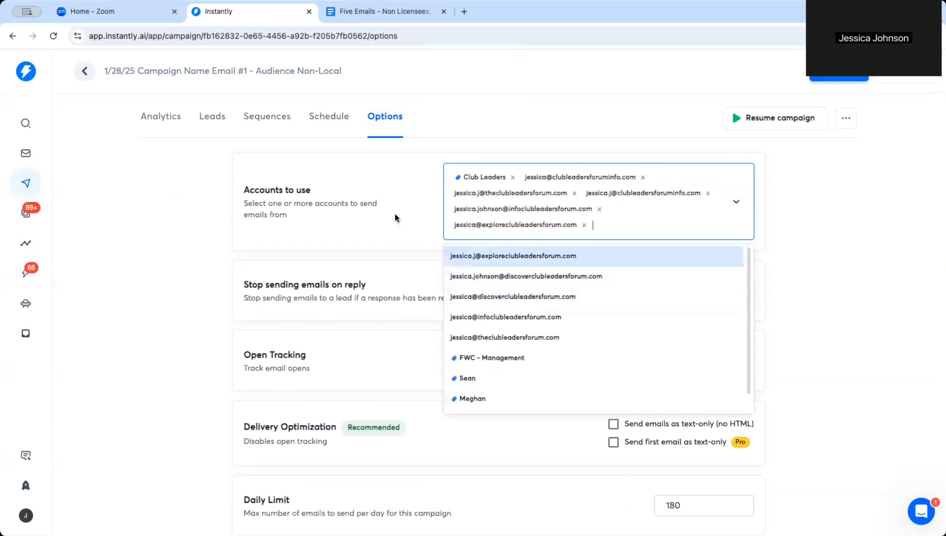
pyautogui.click(397, 214)
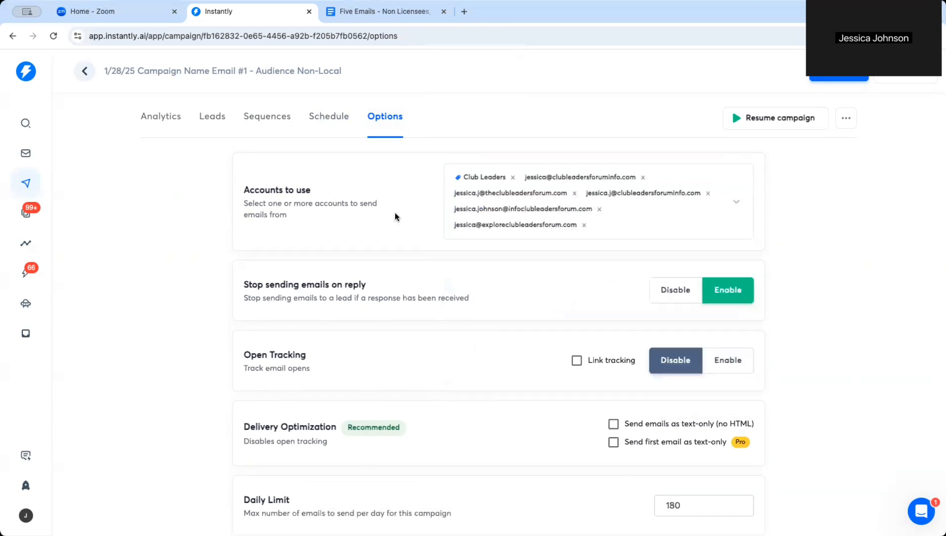
pyautogui.click(513, 178)
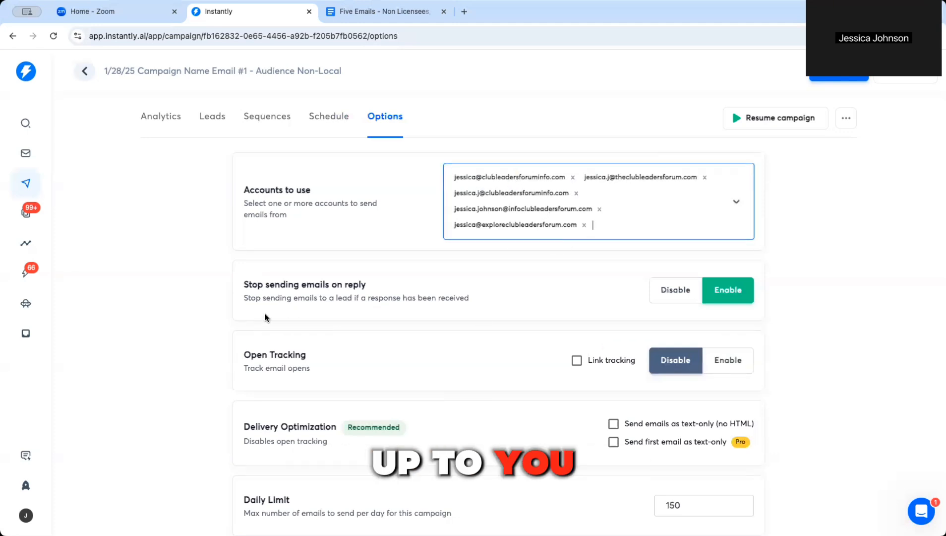
# Step: Enable Open Tracking, keep stop-on-reply on, and select the 150 daily limit
pyautogui.scroll(-2, 718, 397)
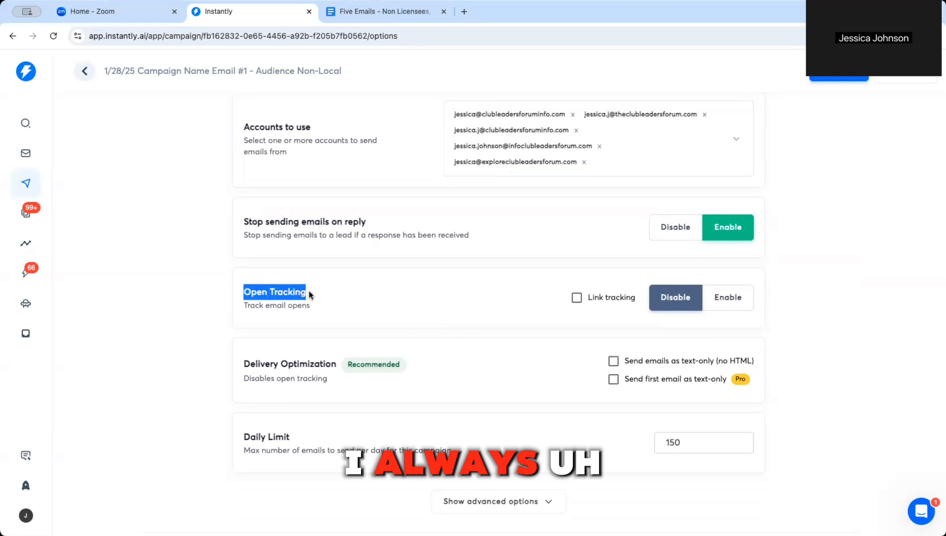
pyautogui.click(715, 308)
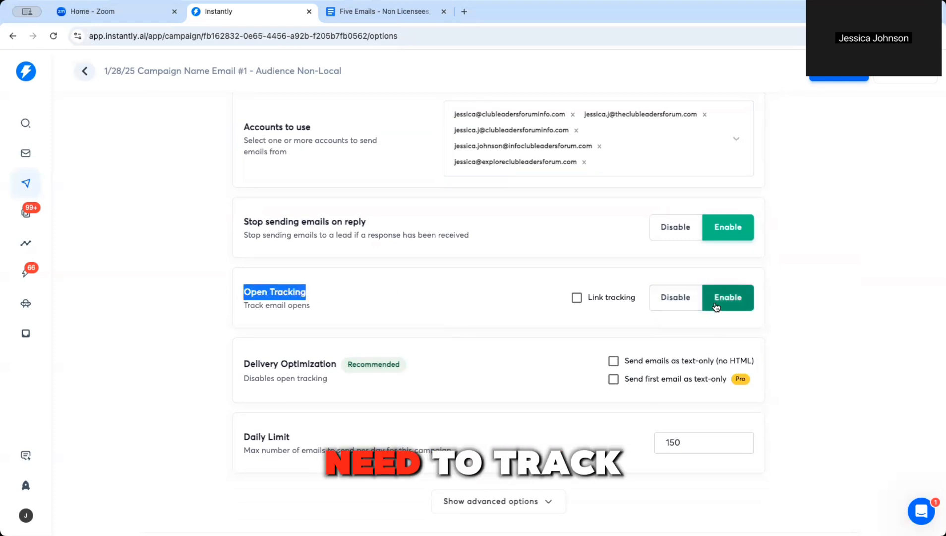
pyautogui.click(434, 308)
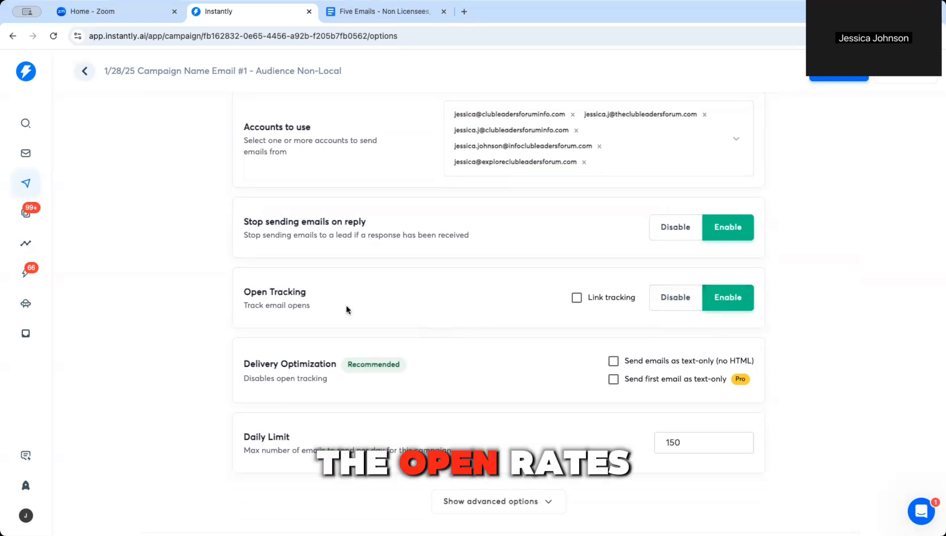
pyautogui.click(739, 300)
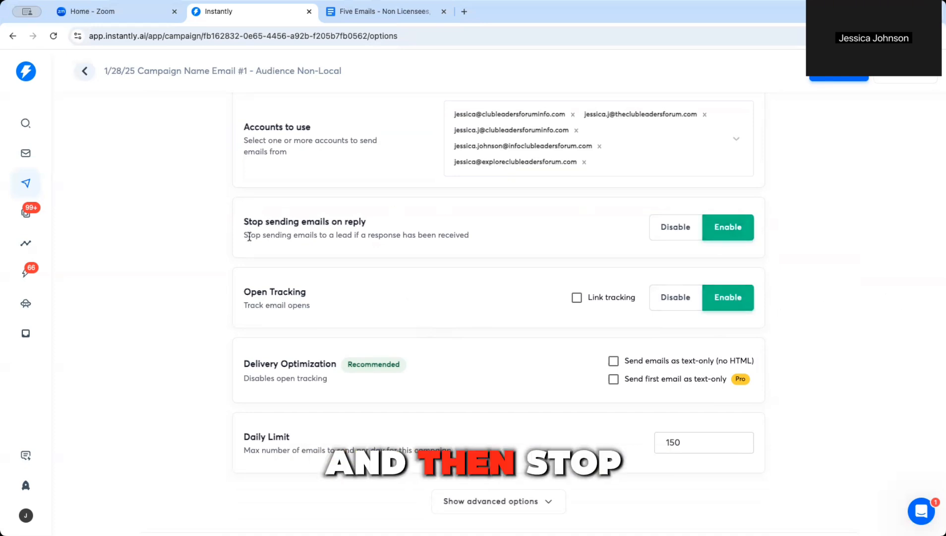
pyautogui.moveTo(283, 237); pyautogui.dragTo(469, 237)
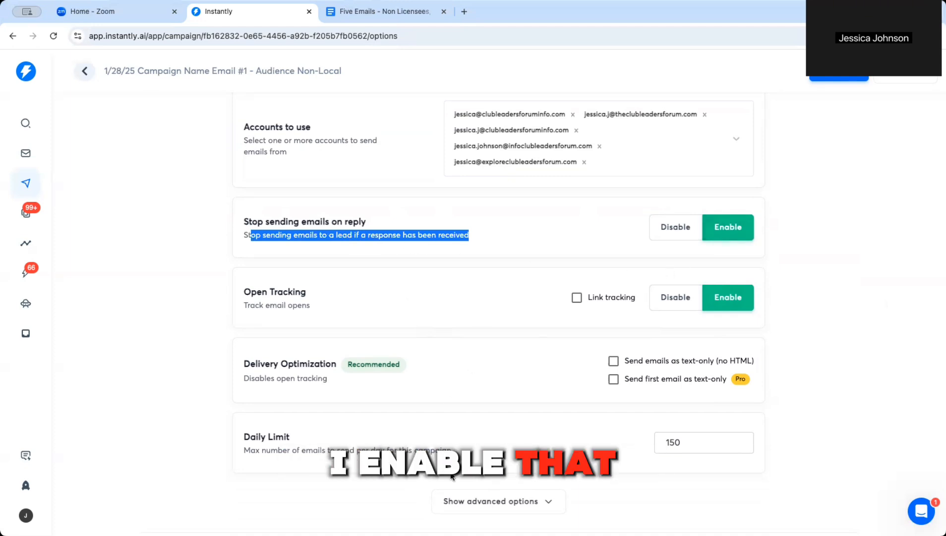
pyautogui.scroll(-2, 635, 378)
pyautogui.doubleClick(701, 406)
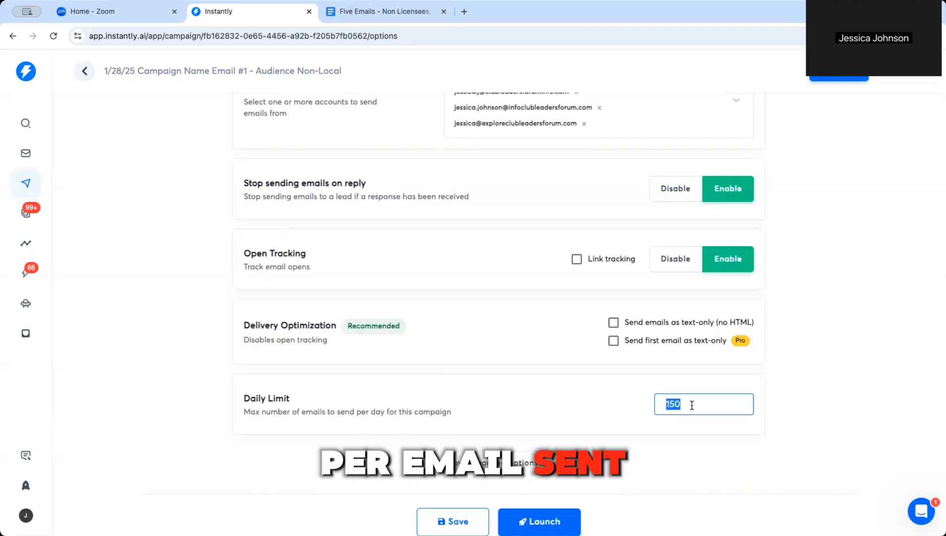
# Step: Change the Daily Limit from 150 to 999 emails and save the campaign options
pyautogui.write('999')
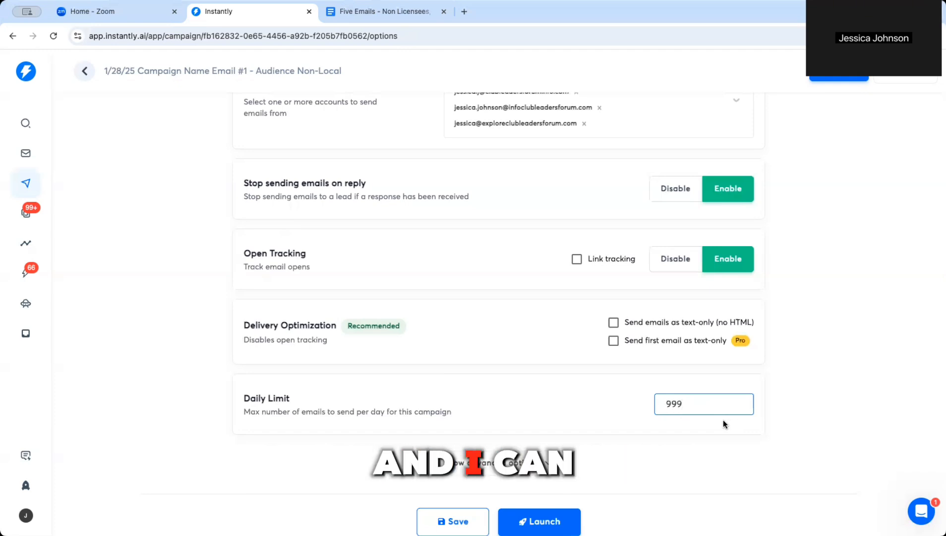
pyautogui.click(703, 447)
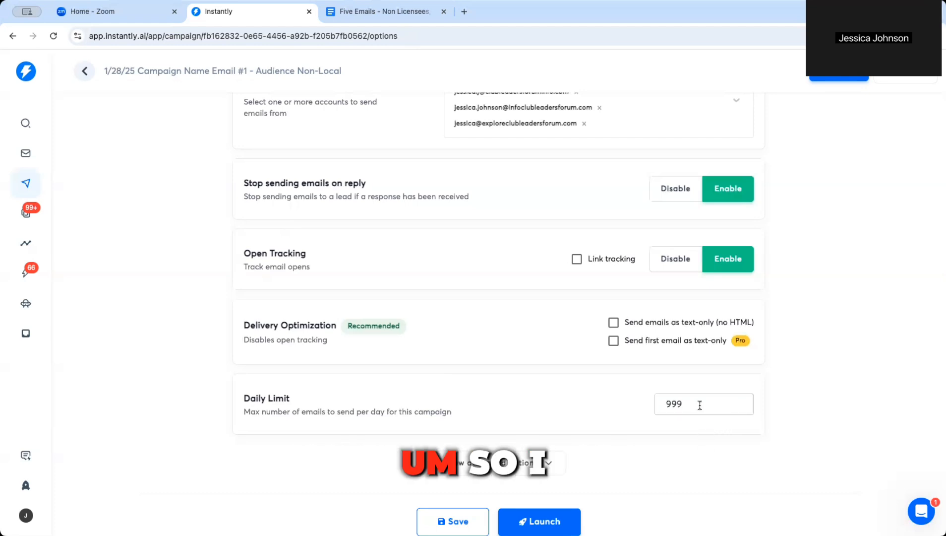
pyautogui.moveTo(700, 402); pyautogui.dragTo(652, 403)
pyautogui.click(460, 521)
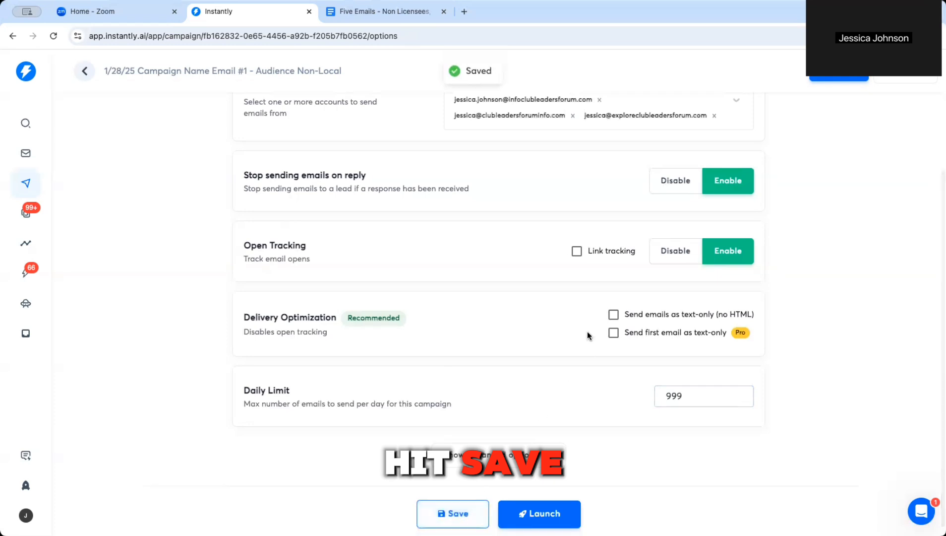
pyautogui.scroll(2, 573, 355)
pyautogui.scroll(-2, 638, 315)
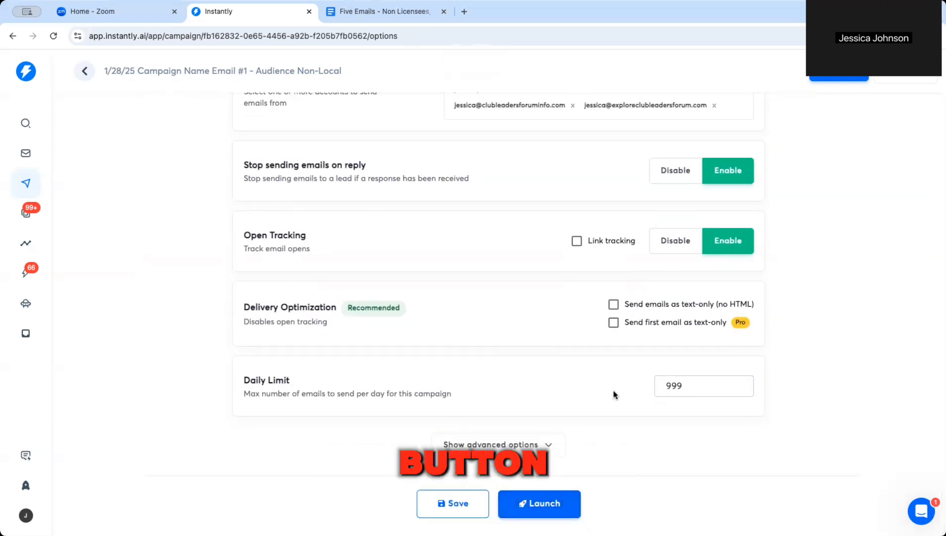
pyautogui.scroll(2, 446, 340)
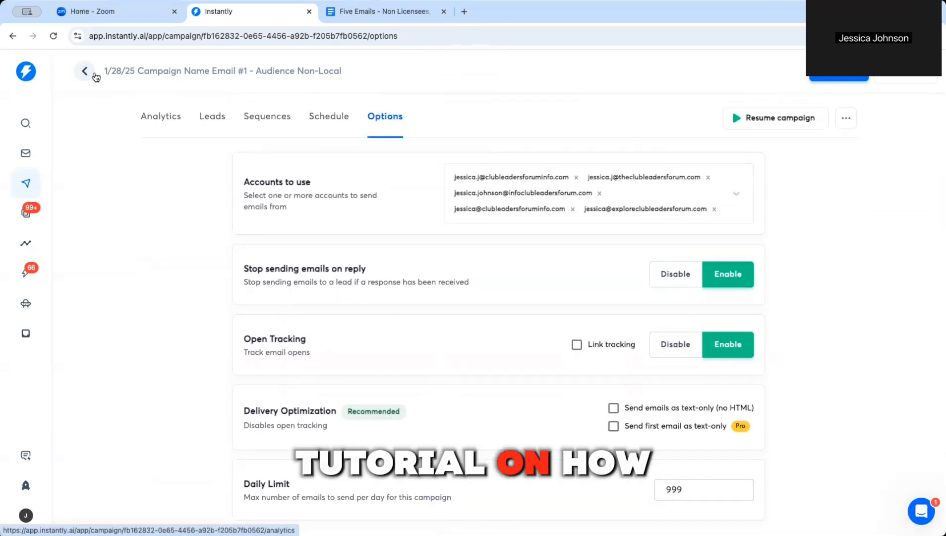
# Step: Recheck the Leads, Sequences, Analytics and Schedule tabs, then resave Options with Daily Limit 999
pyautogui.click(207, 118)
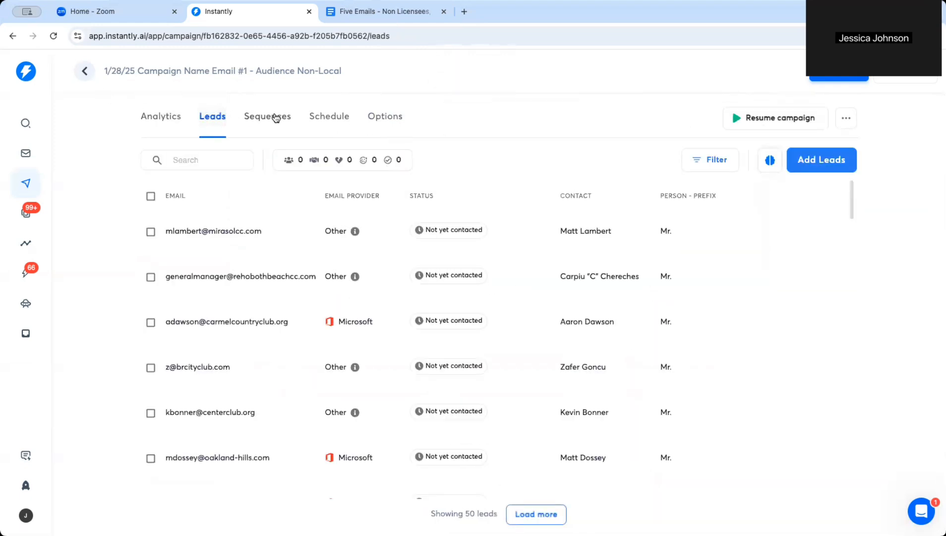
pyautogui.click(276, 118)
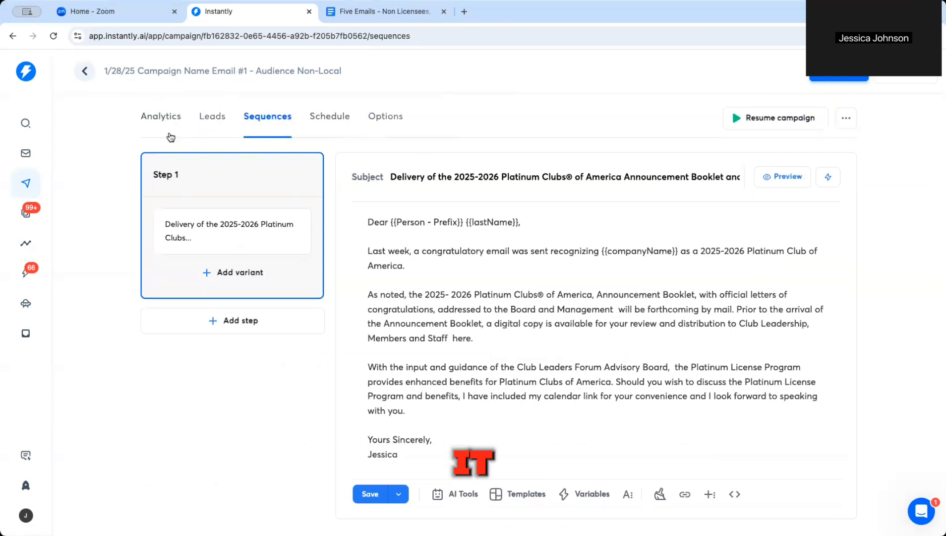
pyautogui.click(160, 119)
pyautogui.click(207, 119)
pyautogui.click(267, 117)
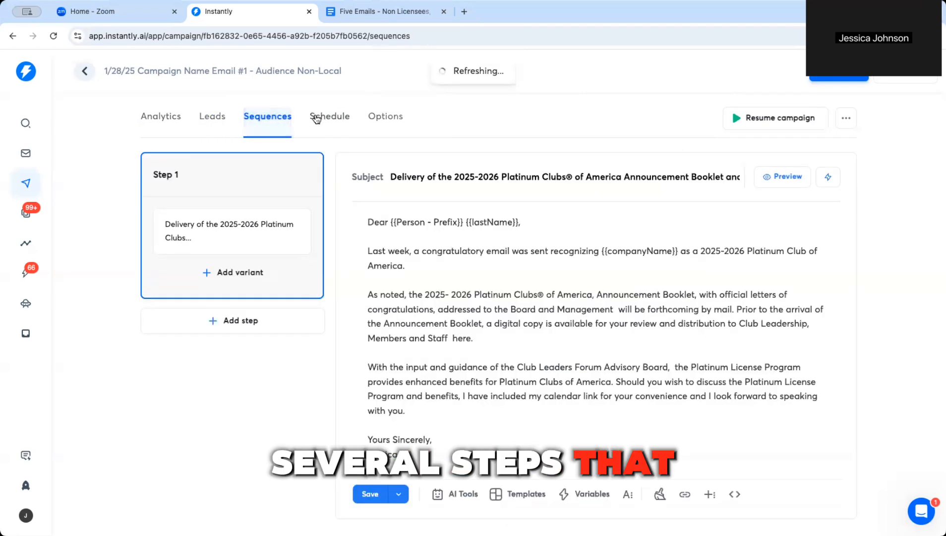
pyautogui.click(316, 118)
pyautogui.click(383, 117)
pyautogui.scroll(-3, 626, 426)
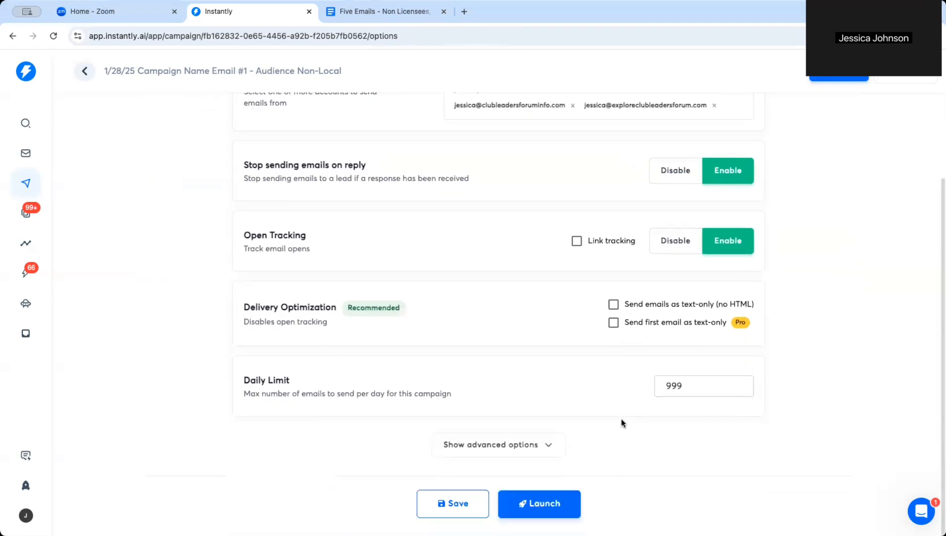
pyautogui.click(456, 516)
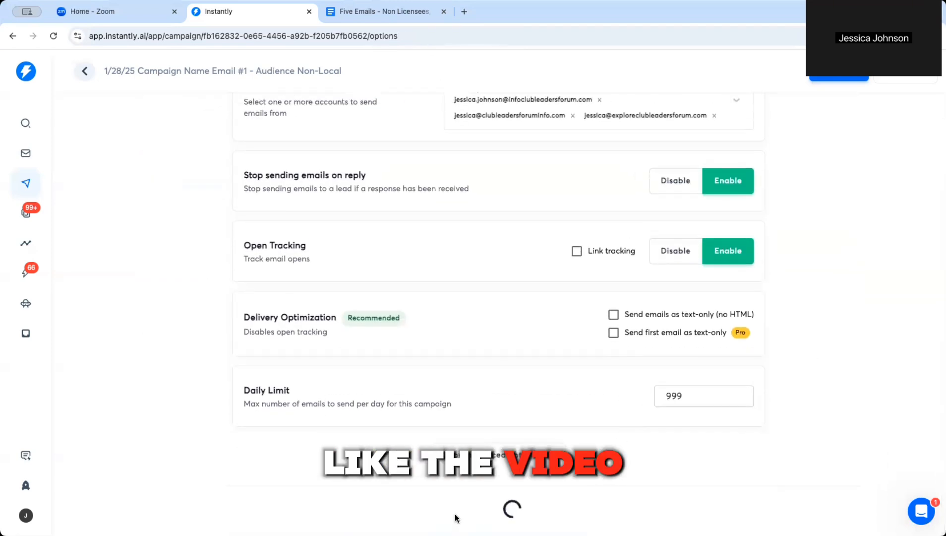